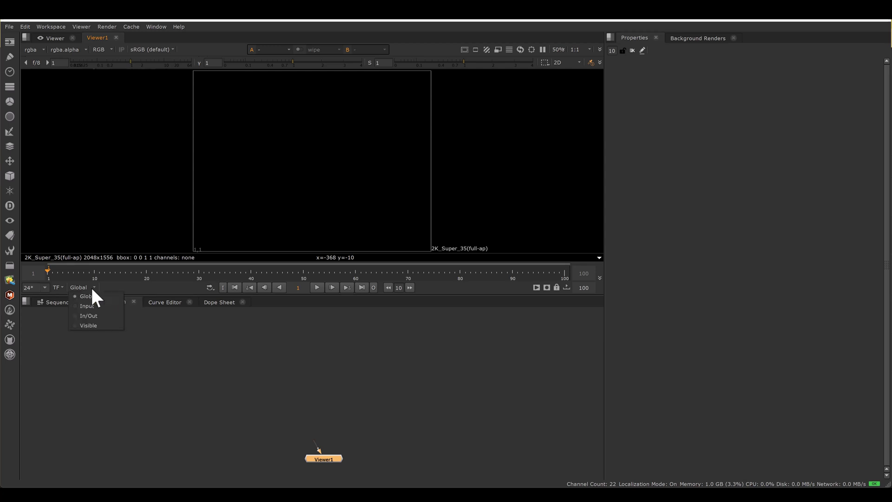
# Open the project settings and examine the project's frame range.
pyautogui.click(166, 340)
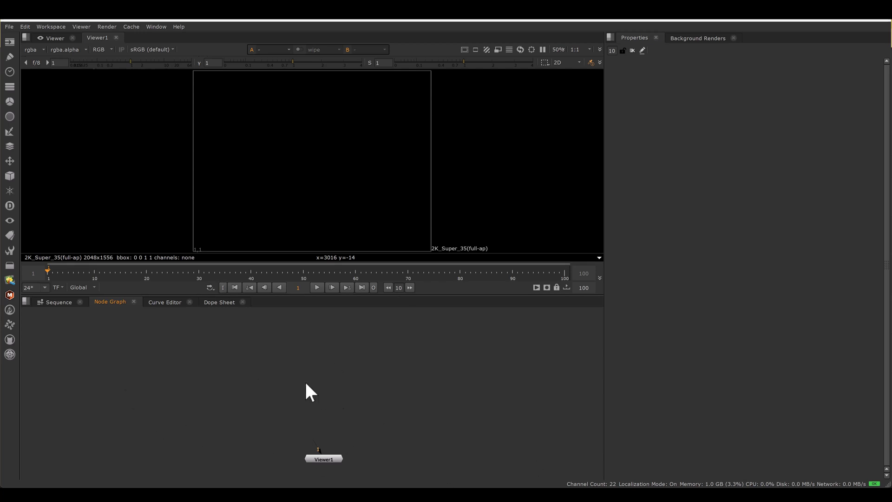
pyautogui.press('s')
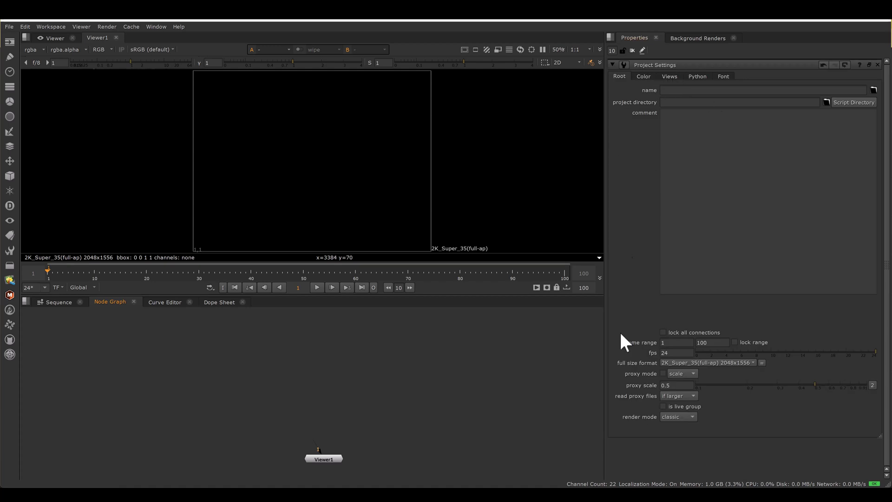
pyautogui.click(717, 343)
pyautogui.press('s')
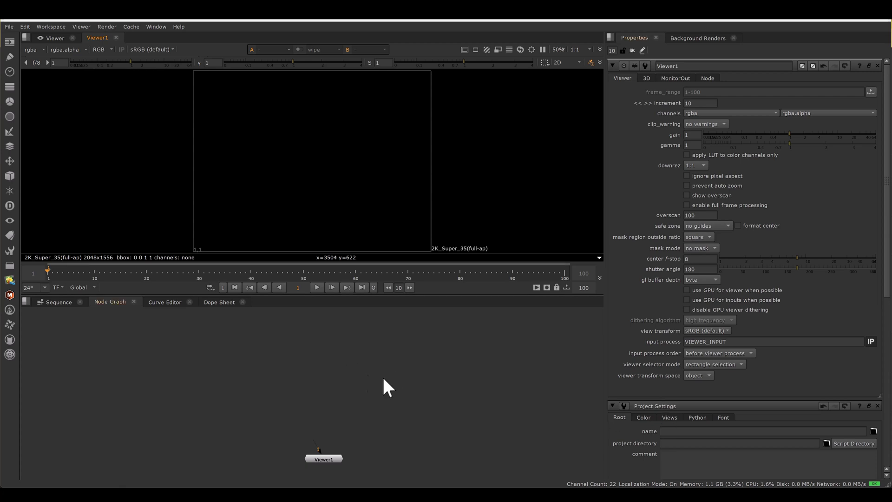
pyautogui.press('s')
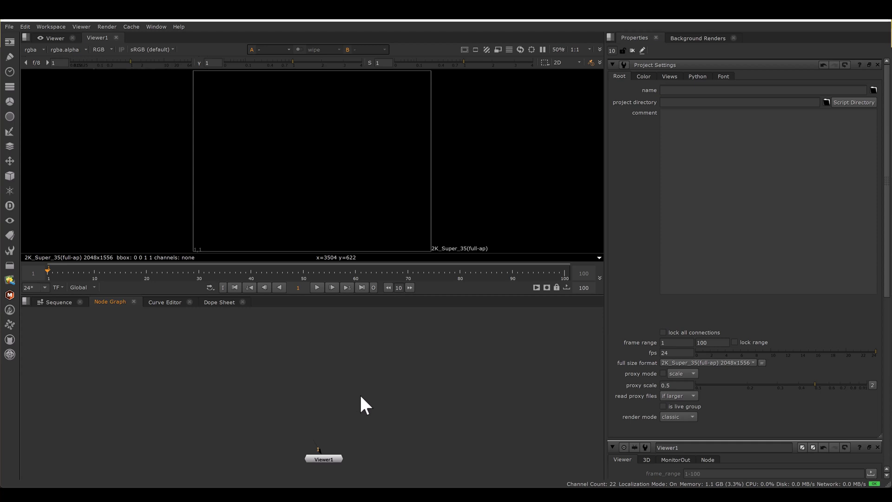
# Import the door_marker image sequence from the test_footage folder as a Read node and place it above the Viewer node.
pyautogui.hotkey('alt', 'Tab')
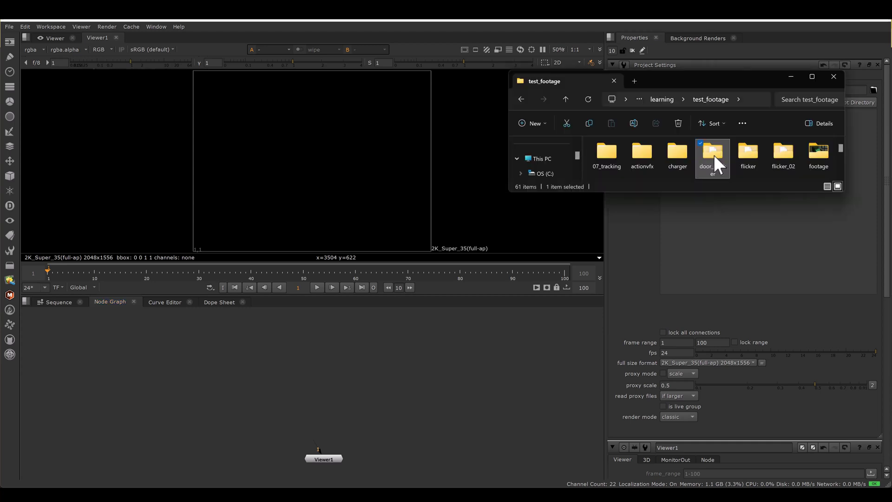
pyautogui.moveTo(714, 154); pyautogui.dragTo(292, 411)
pyautogui.doubleClick(285, 385)
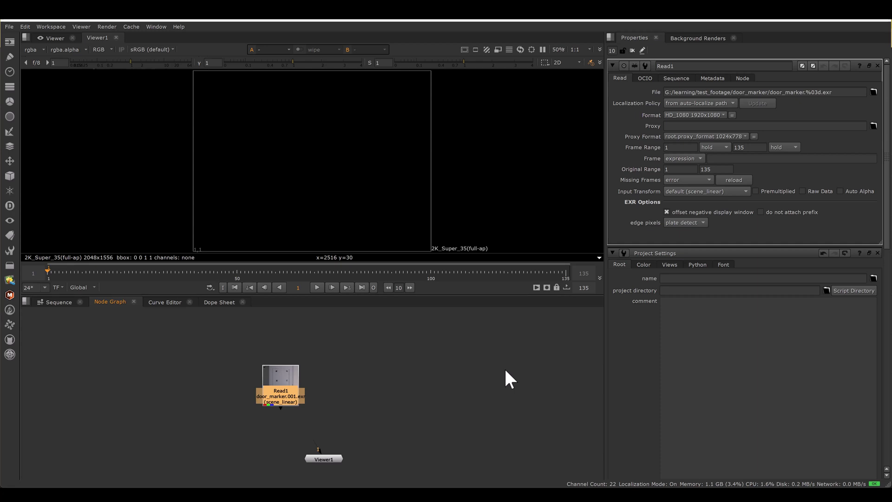
pyautogui.moveTo(281, 391); pyautogui.dragTo(329, 357)
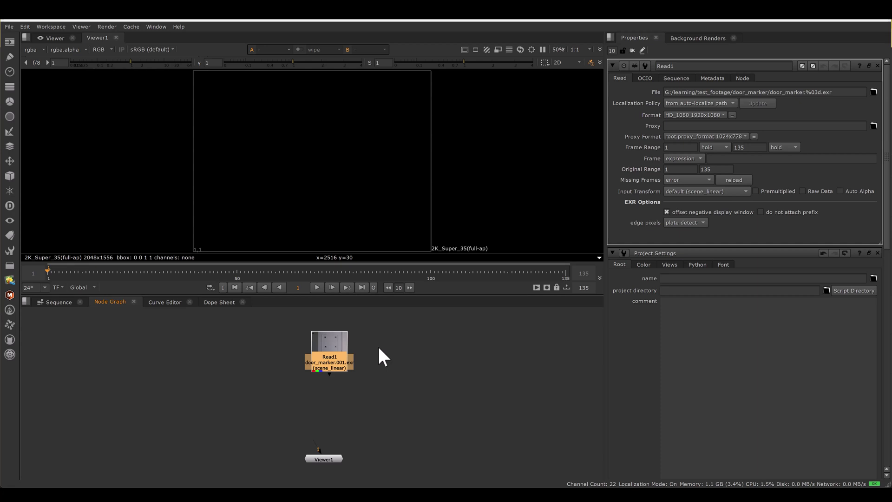
pyautogui.click(380, 349)
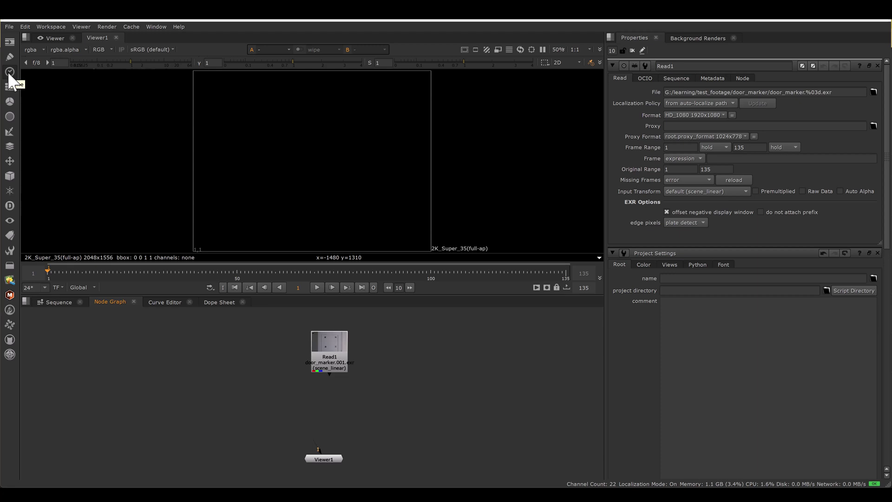
pyautogui.click(9, 72)
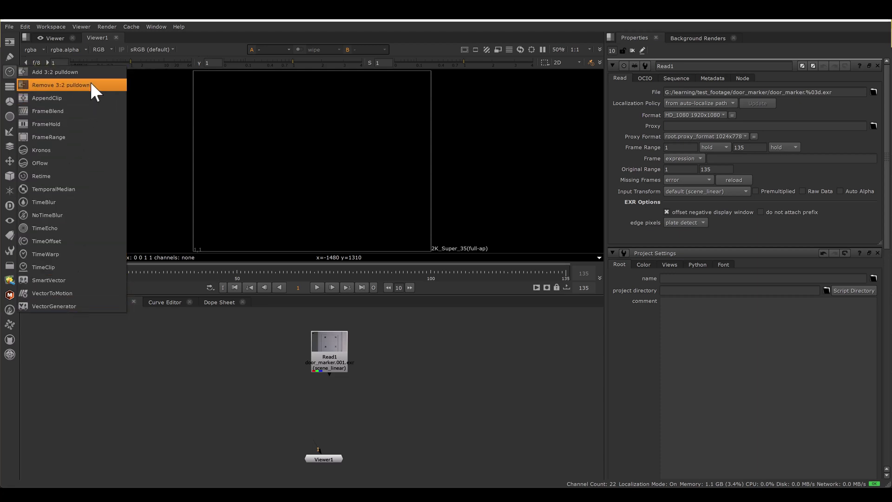
pyautogui.click(211, 368)
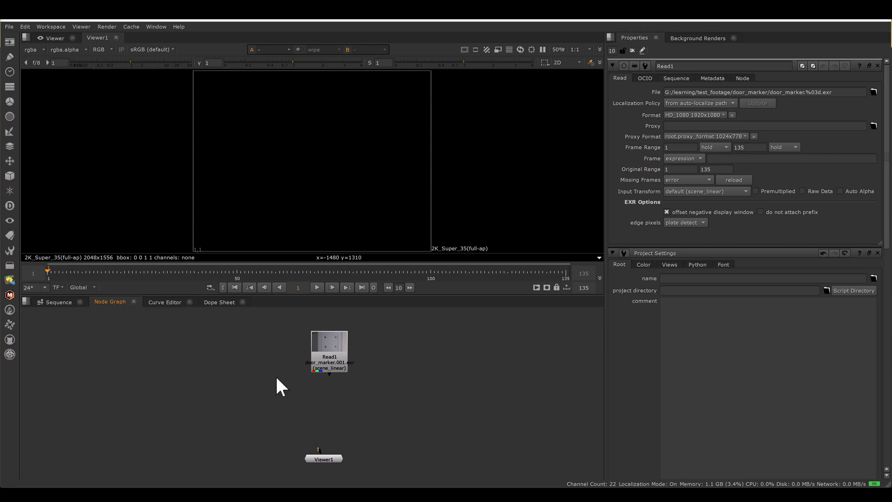
# Show the door_marker Read node in the viewer and check its start and end frame settings.
pyautogui.click(326, 358)
pyautogui.press('1')
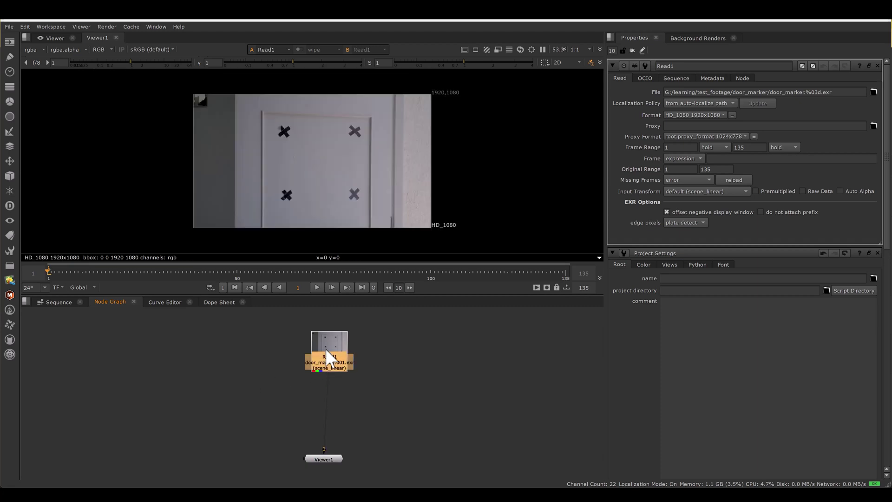
pyautogui.click(672, 145)
pyautogui.click(746, 149)
pyautogui.click(348, 395)
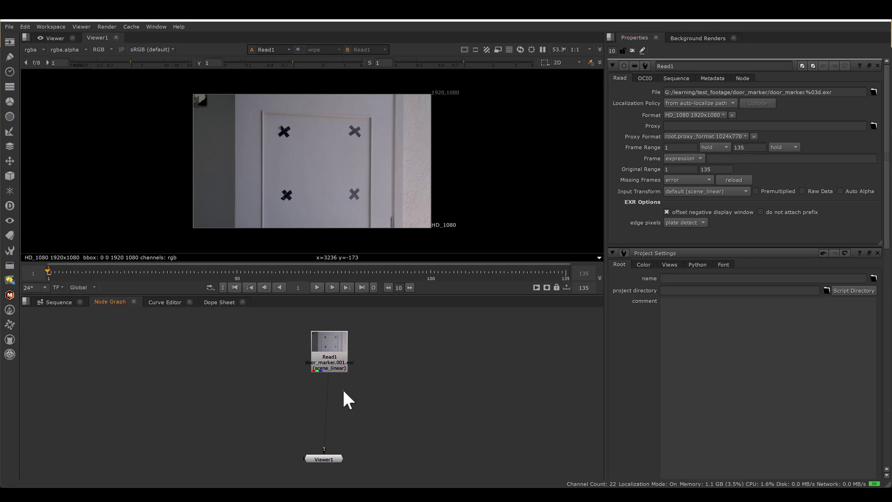
# Add a Text node after the Read node with the message [frame].
pyautogui.click(341, 364)
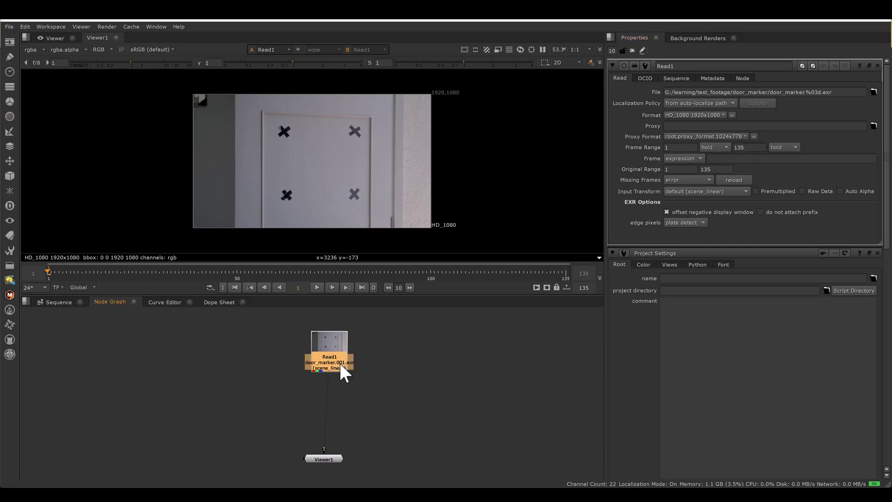
pyautogui.press('Tab')
pyautogui.write('text')
pyautogui.press('Return')
pyautogui.click(673, 156)
pyautogui.write('[frame]')
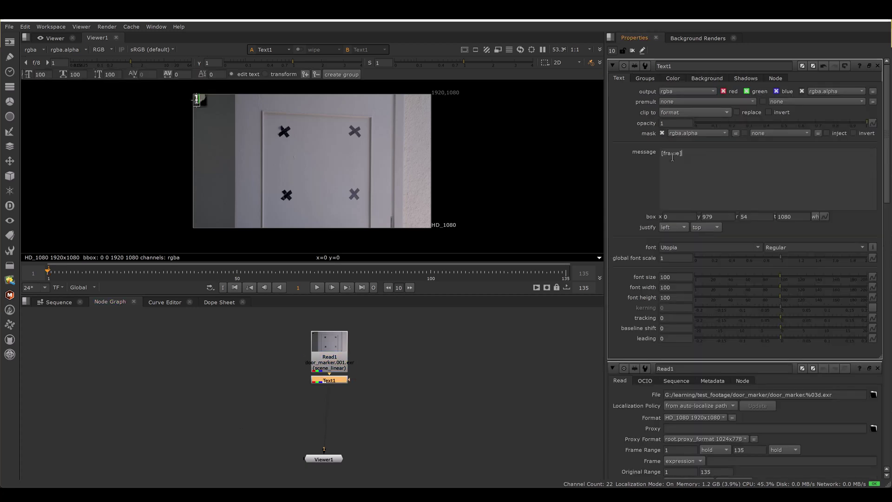
# Move the frame-number text onto the dark wall beside the door, with its box at about x 131, y 560.
pyautogui.click(210, 147)
pyautogui.scroll(-1, 233, 160)
pyautogui.scroll(2, 232, 158)
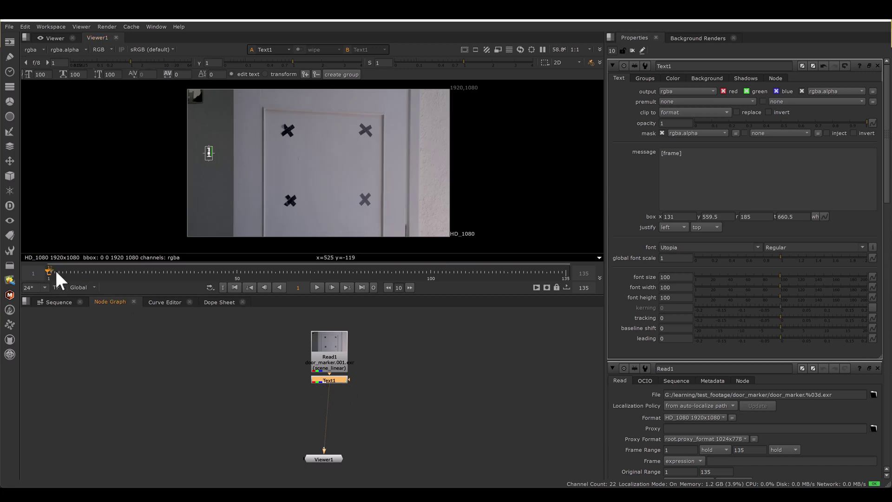
# Scrub the timeline to frames 135, 50, 100, 15, 30 and 98 to check the frame number against the footage.
pyautogui.click(362, 287)
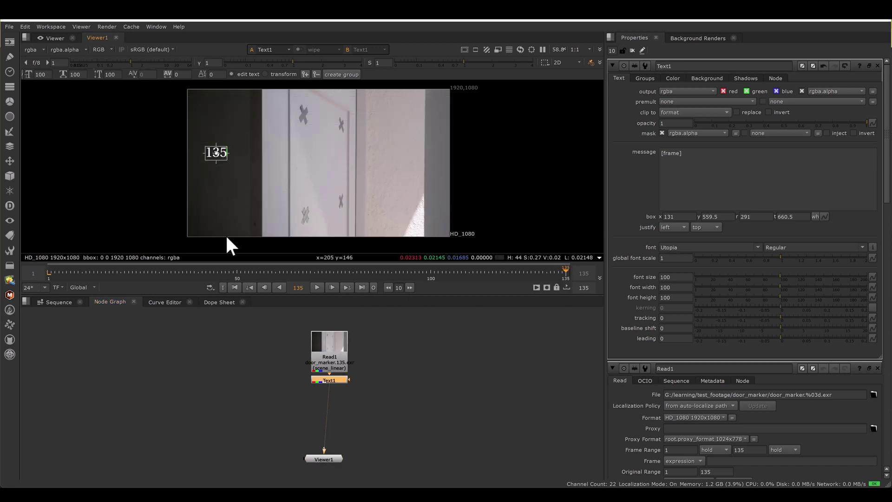
pyautogui.click(237, 273)
pyautogui.click(431, 273)
pyautogui.click(101, 273)
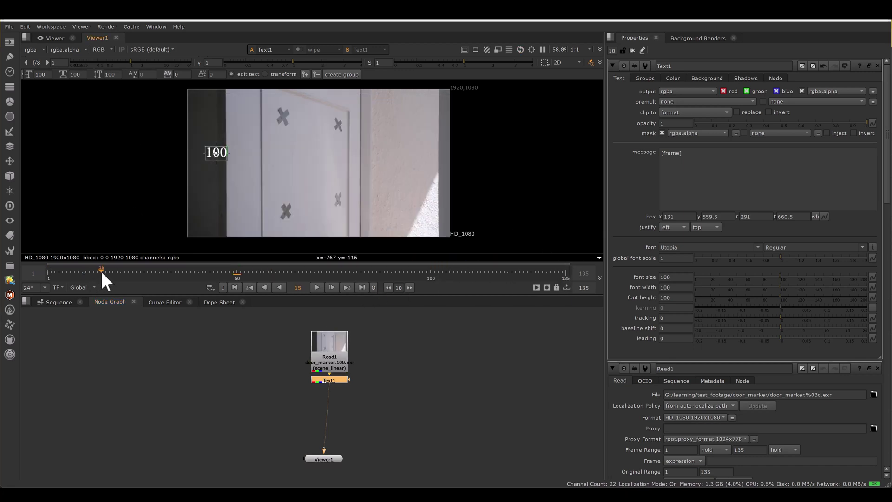
pyautogui.click(160, 273)
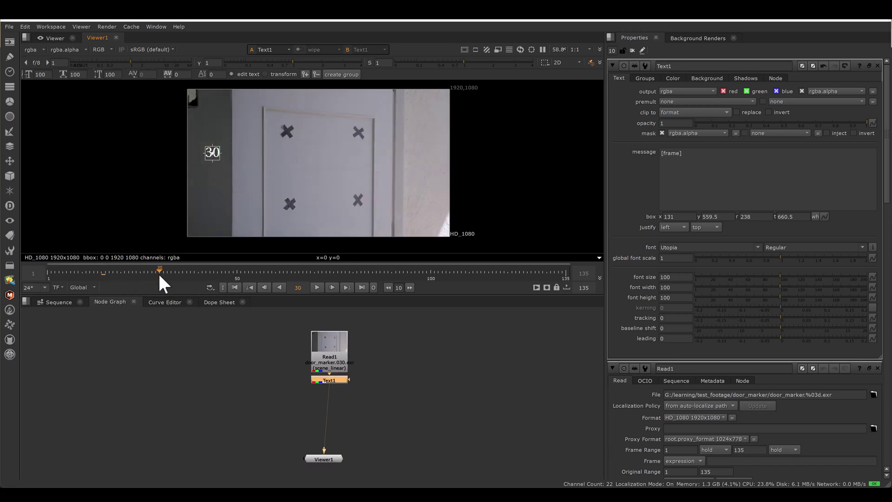
pyautogui.click(423, 270)
# Space the Text node further below Read1, and examine Read1's frame range, frame mode options and original range.
pyautogui.moveTo(344, 382); pyautogui.dragTo(344, 393)
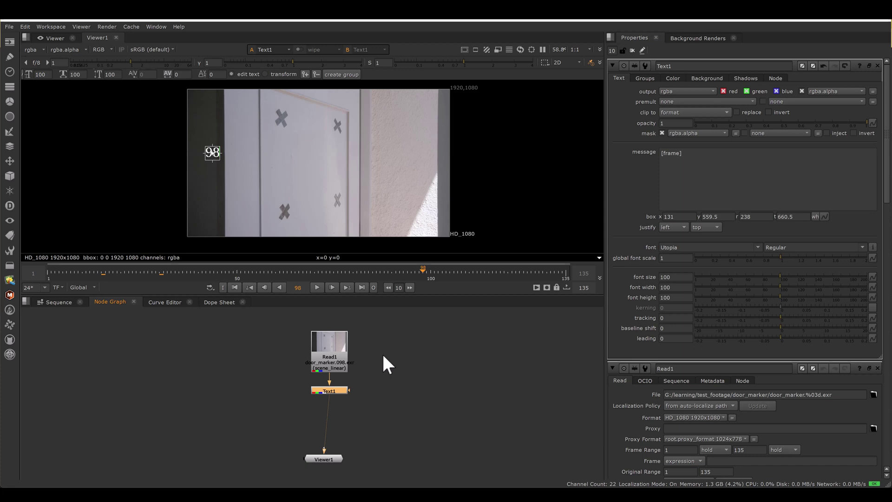
pyautogui.doubleClick(343, 347)
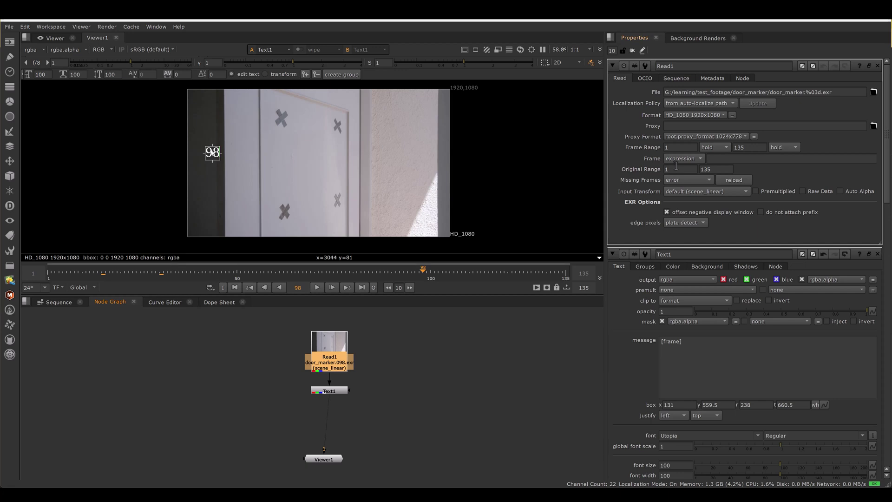
pyautogui.click(688, 149)
pyautogui.click(700, 159)
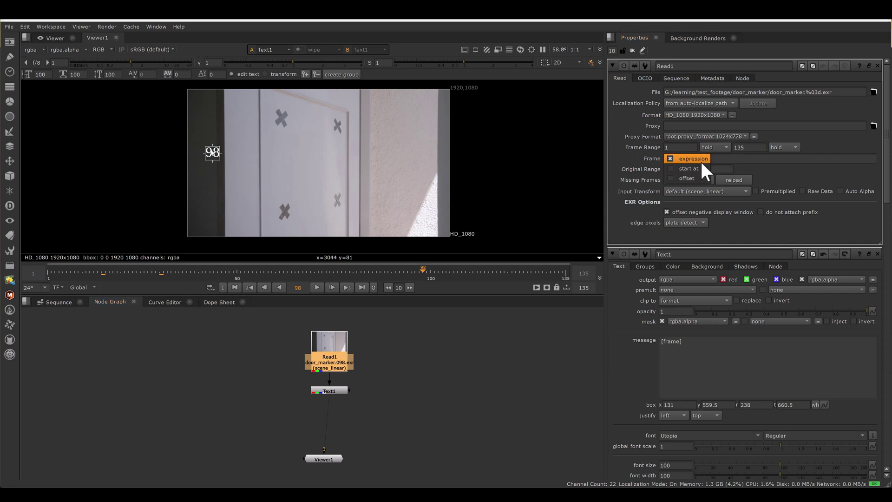
pyautogui.click(703, 159)
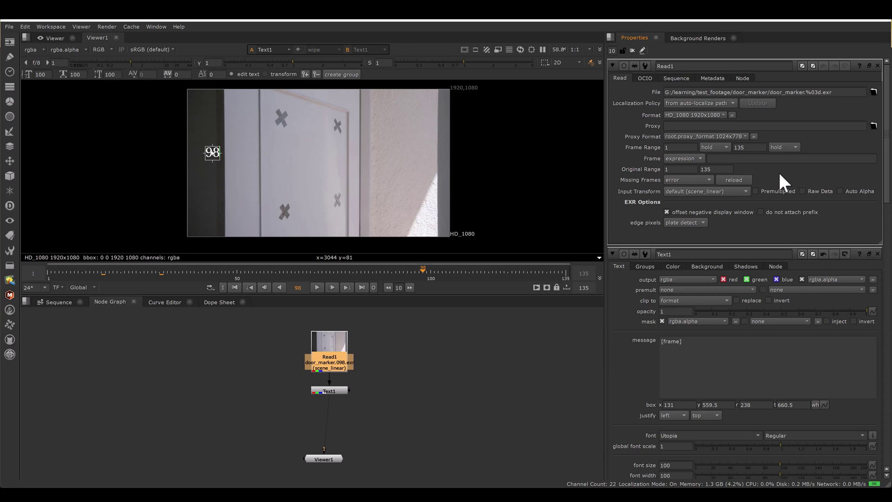
pyautogui.click(676, 170)
pyautogui.press('Tab')
pyautogui.click(694, 147)
pyautogui.press('Tab')
# Duplicate the Read1 node into the empty area beside it.
pyautogui.click(470, 364)
pyautogui.click(344, 348)
pyautogui.hotkey('ctrl', 'c')
pyautogui.hotkey('ctrl', 'v')
# Put the duplicated Read node in a backdrop labelled "original range".
pyautogui.rightClick(439, 345)
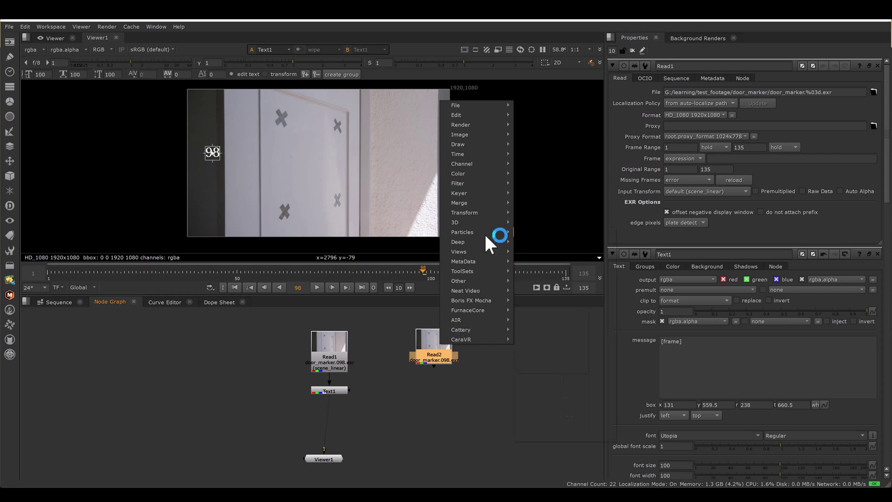
pyautogui.click(546, 300)
pyautogui.click(662, 97)
pyautogui.write('original ran')
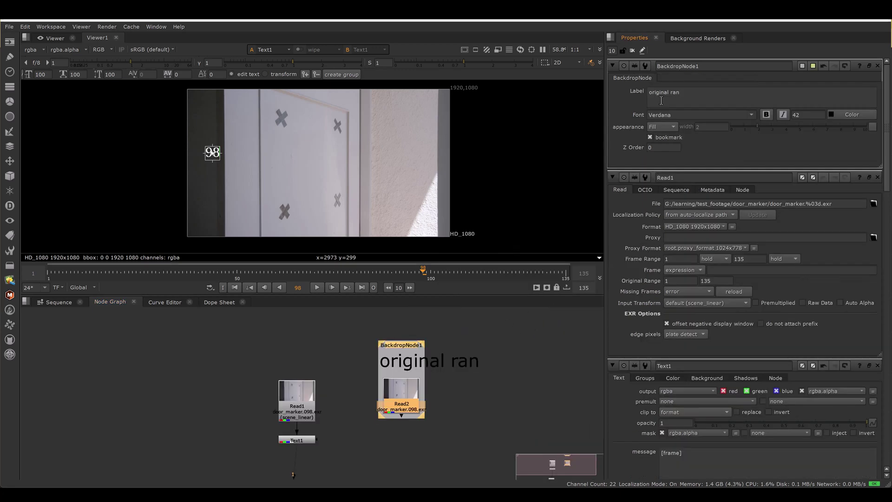
pyautogui.write('ge')
# Copy the Text node and attach the copy below the Read node in the "original range" backdrop.
pyautogui.doubleClick(275, 363)
pyautogui.moveTo(226, 386); pyautogui.dragTo(321, 419)
pyautogui.doubleClick(481, 381)
pyautogui.hotkey('ctrl', 'v')
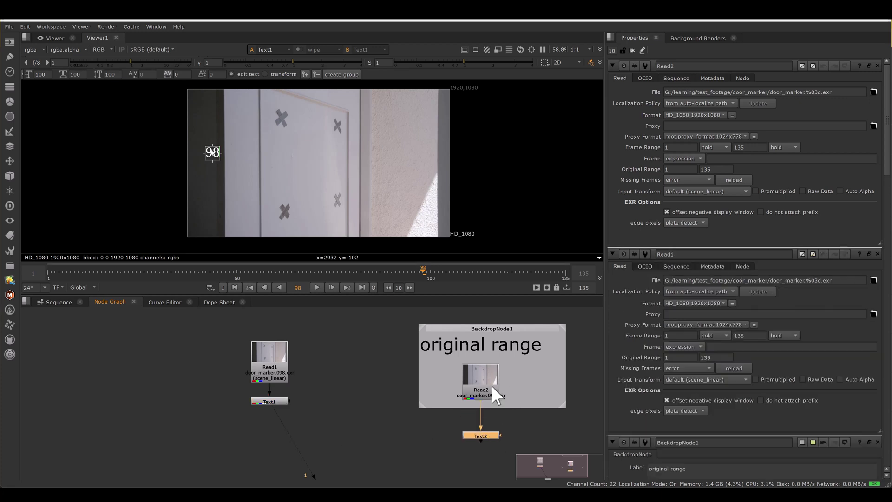
# Set the frame range of Read1 to 30–100.
pyautogui.moveTo(492, 387); pyautogui.dragTo(388, 390, button='middle')
pyautogui.click(165, 372)
pyautogui.click(675, 146)
pyautogui.moveTo(675, 147); pyautogui.dragTo(652, 145)
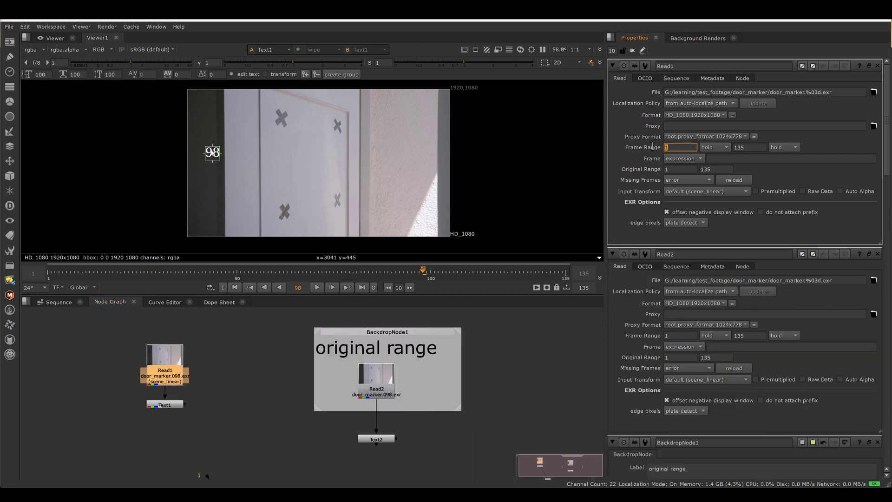
pyautogui.write('30')
pyautogui.press('Tab')
pyautogui.write('100')
pyautogui.click(298, 315)
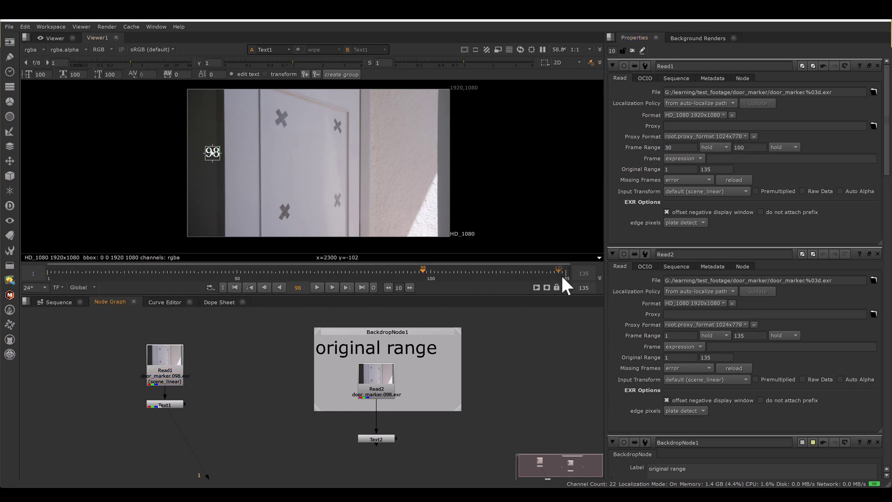
# Check the frame range in the project settings, and switch the viewer's timeline range to Input.
pyautogui.press('s')
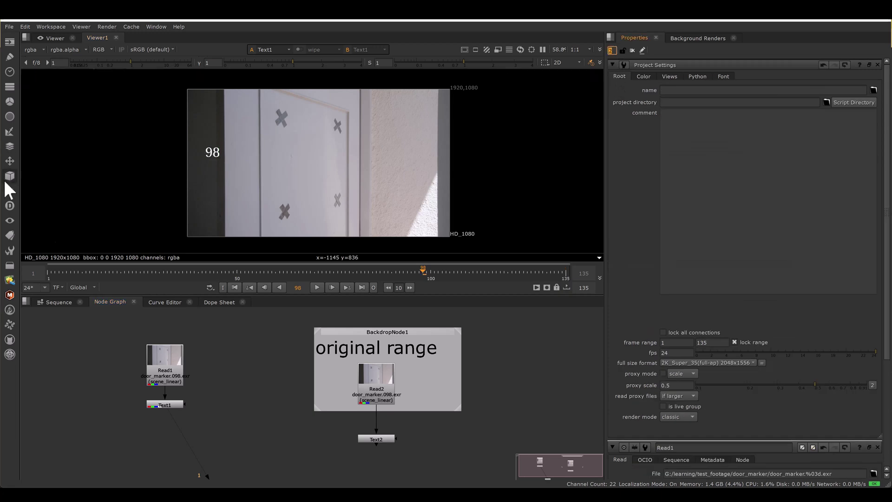
pyautogui.click(91, 284)
pyautogui.click(93, 305)
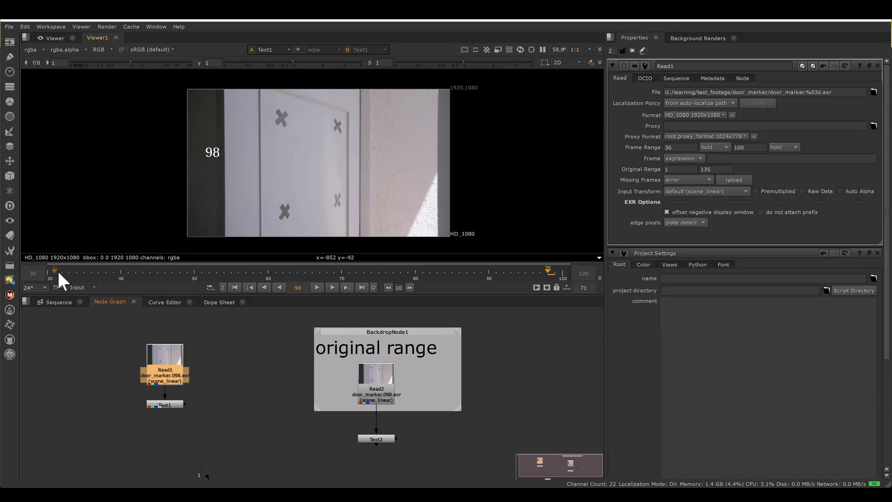
# View the original-range Read2 and its Text2 node in the viewer, and go to frame 124.
pyautogui.doubleClick(371, 369)
pyautogui.press('1')
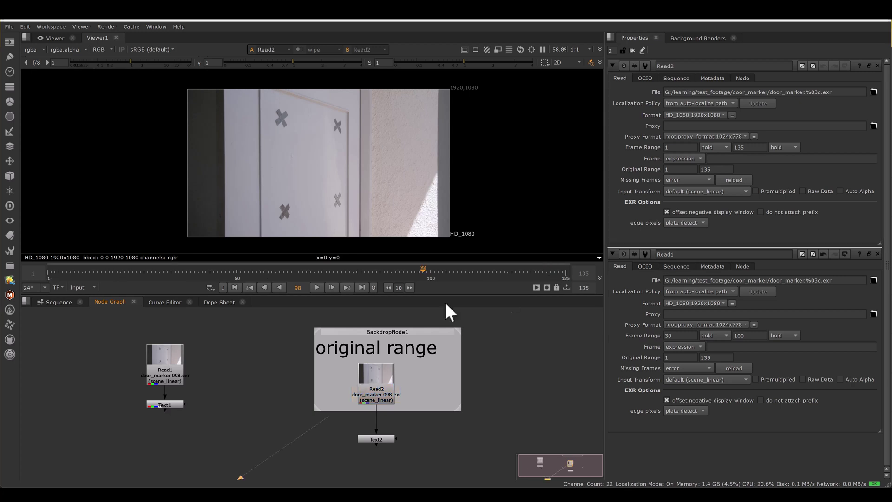
pyautogui.doubleClick(382, 438)
pyautogui.press('1')
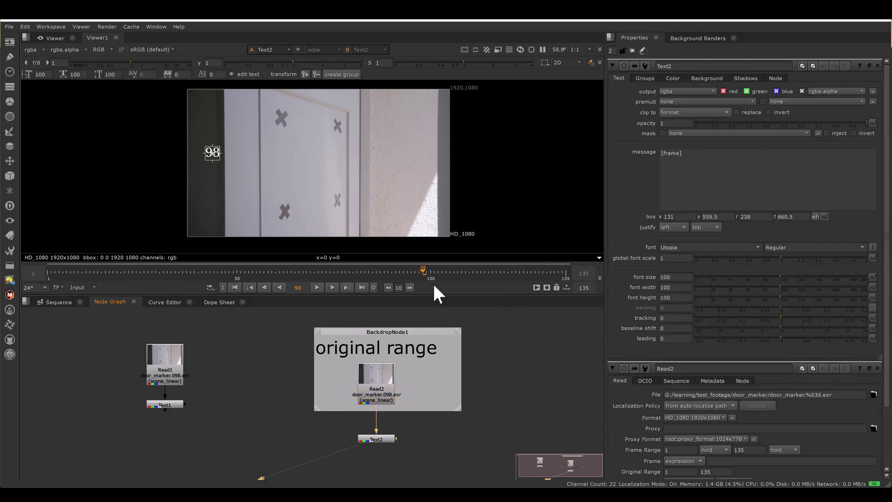
pyautogui.click(524, 271)
# Review Read1's frame range, view Read1 and its Text1 node in the viewer, and go to frame 100.
pyautogui.doubleClick(171, 365)
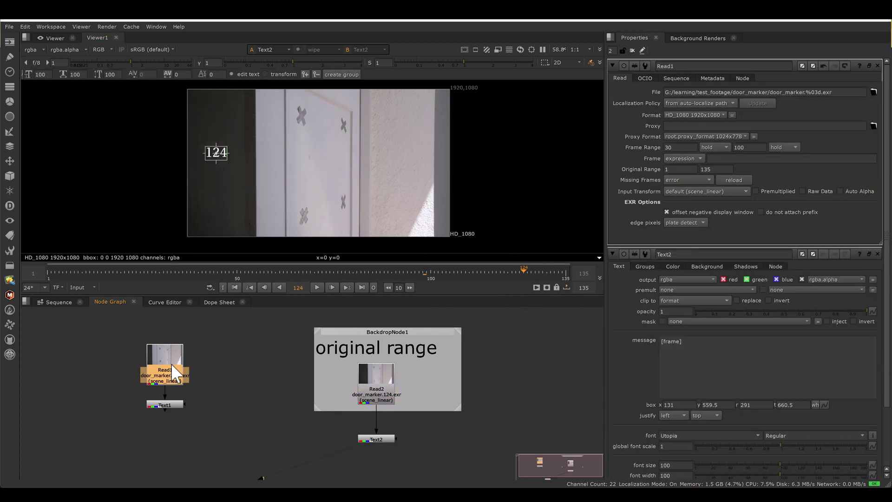
pyautogui.click(671, 148)
pyautogui.press('Tab')
pyautogui.click(164, 357)
pyautogui.press('1')
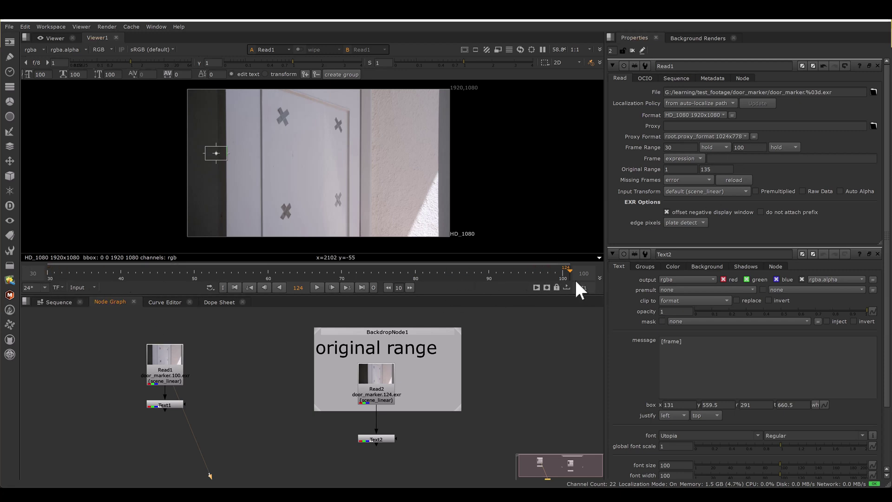
pyautogui.doubleClick(167, 404)
pyautogui.press('1')
pyautogui.click(535, 281)
# Open Read1's properties and add a TimeClip node below Text2 in the node graph.
pyautogui.moveTo(198, 373); pyautogui.dragTo(186, 362, button='middle')
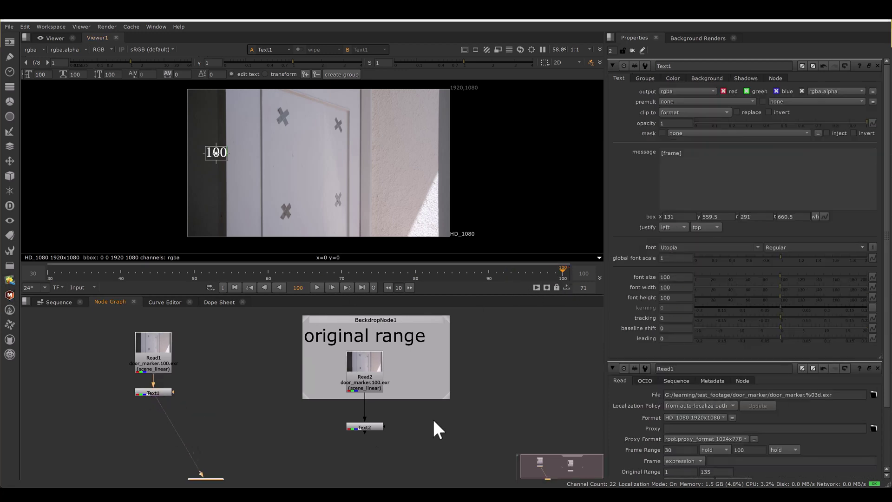
pyautogui.doubleClick(159, 356)
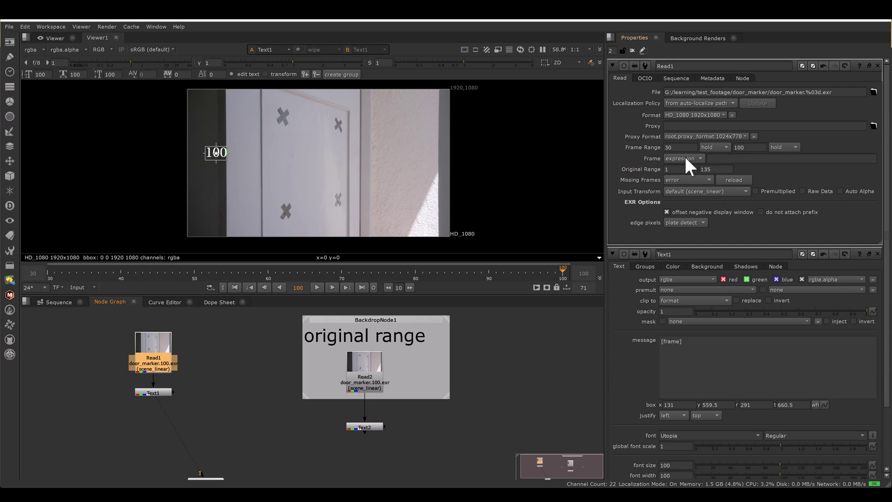
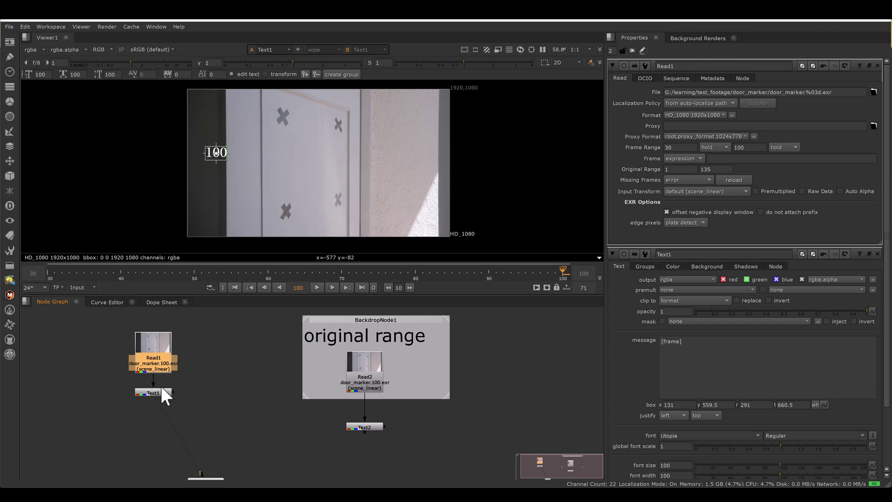
pyautogui.press('Tab')
pyautogui.write('time')
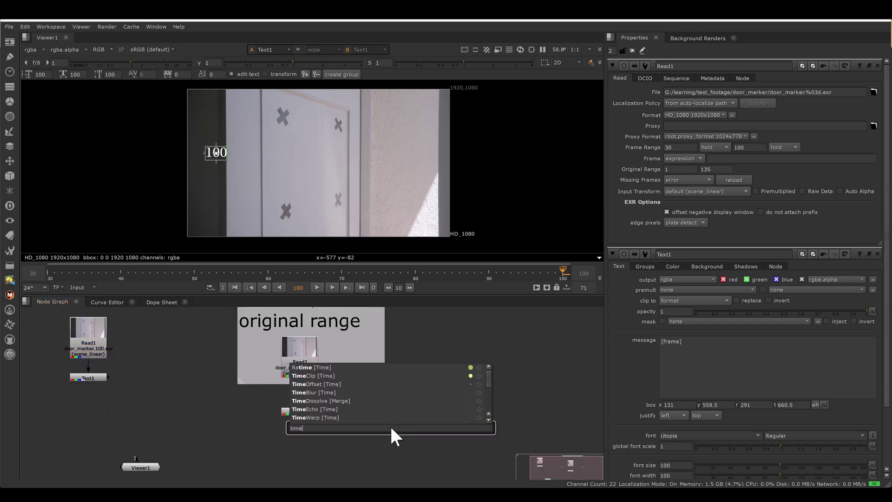
pyautogui.click(320, 376)
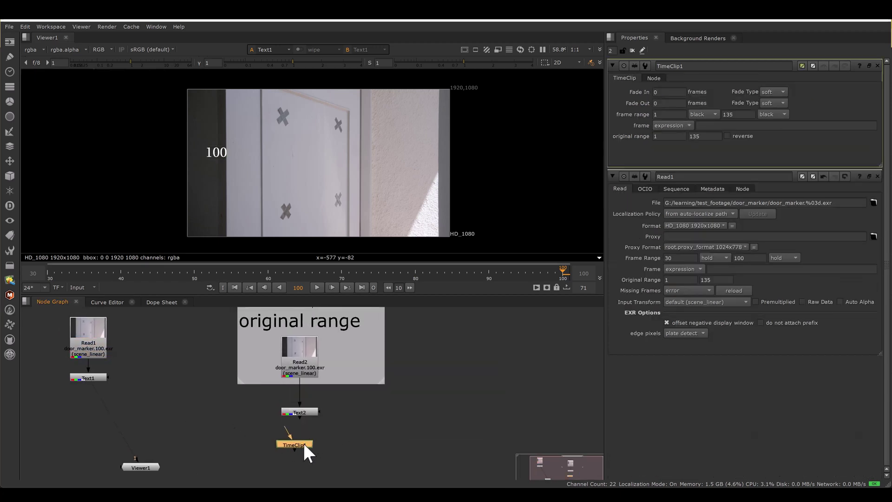
# Compare TimeClip1's original range, frame range and frame mode options with the matching settings of Read1.
pyautogui.click(651, 200)
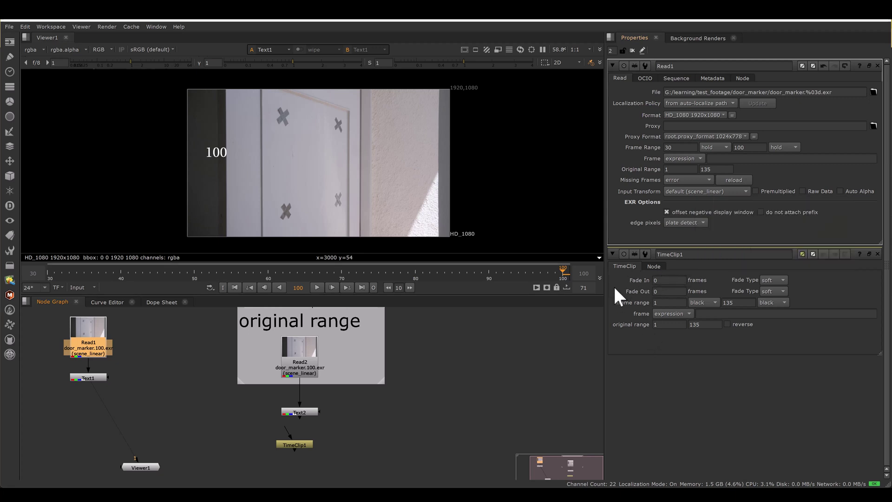
pyautogui.click(665, 324)
pyautogui.click(701, 324)
pyautogui.click(658, 302)
pyautogui.click(739, 302)
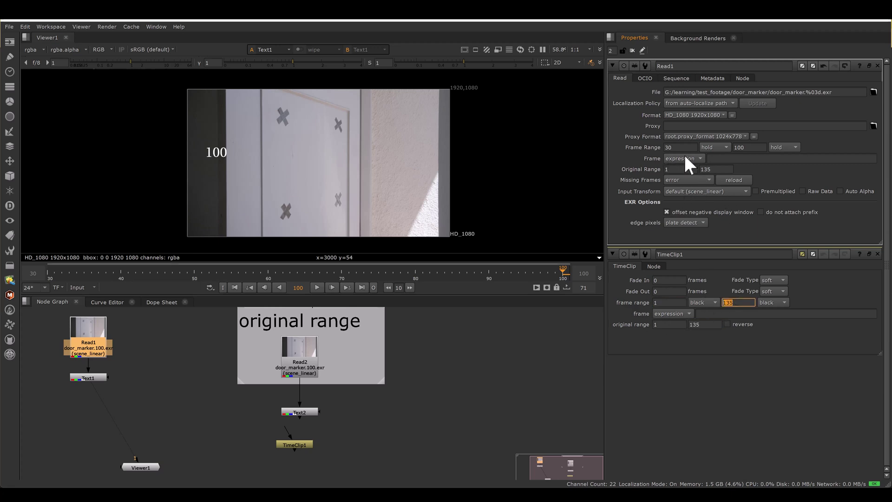
pyautogui.click(688, 314)
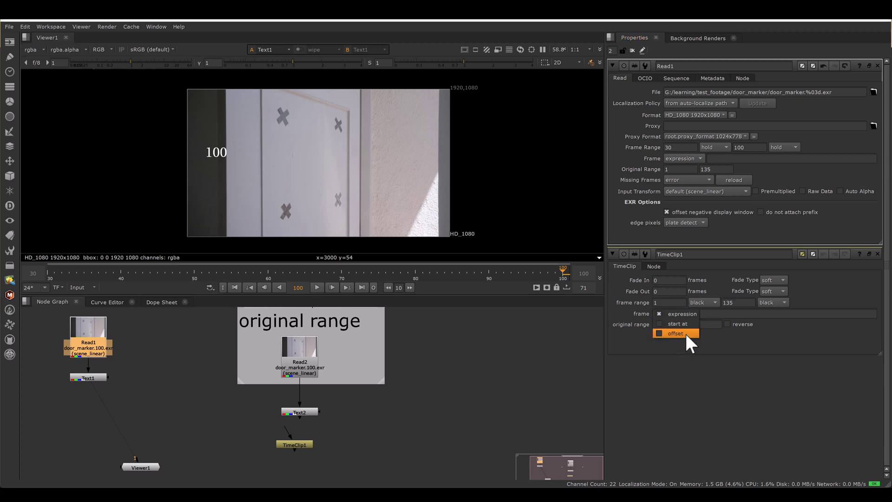
pyautogui.click(767, 363)
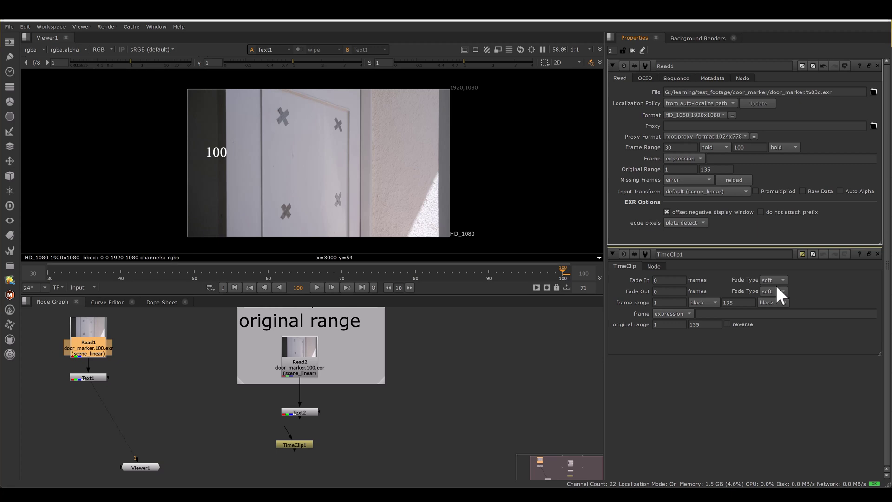
# Set TimeClip1's frame range to 30–100 and connect the node beneath Text2.
pyautogui.click(668, 303)
pyautogui.press('Tab')
pyautogui.write('100')
pyautogui.click(292, 416)
pyautogui.moveTo(297, 444); pyautogui.dragTo(302, 443)
# View Read2, Text2 and TimeClip1 in turn in the viewer to compare their timeline ranges.
pyautogui.doubleClick(301, 354)
pyautogui.press('1')
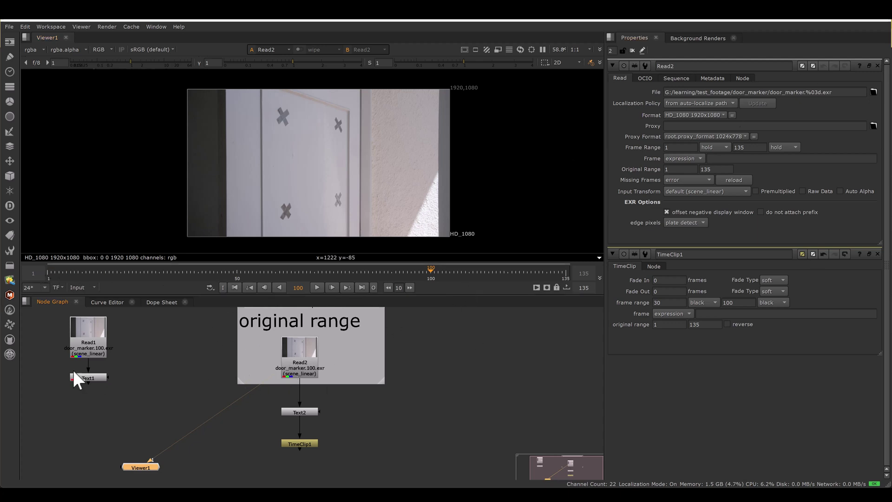
pyautogui.doubleClick(307, 412)
pyautogui.press('1')
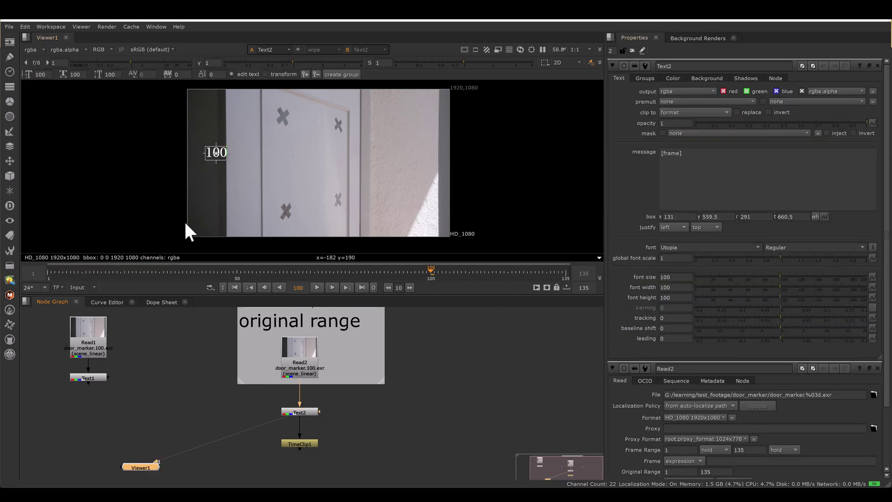
pyautogui.doubleClick(303, 442)
pyautogui.press('1')
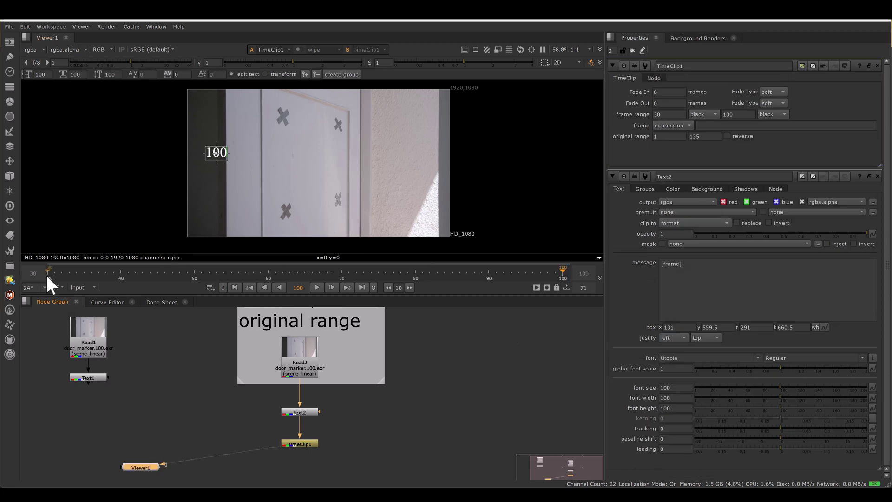
# Compare the trimmed Read1 with the Text2 and TimeClip1 branch, reviewing the settings of Read1 and TimeClip1.
pyautogui.moveTo(61, 312); pyautogui.dragTo(124, 362)
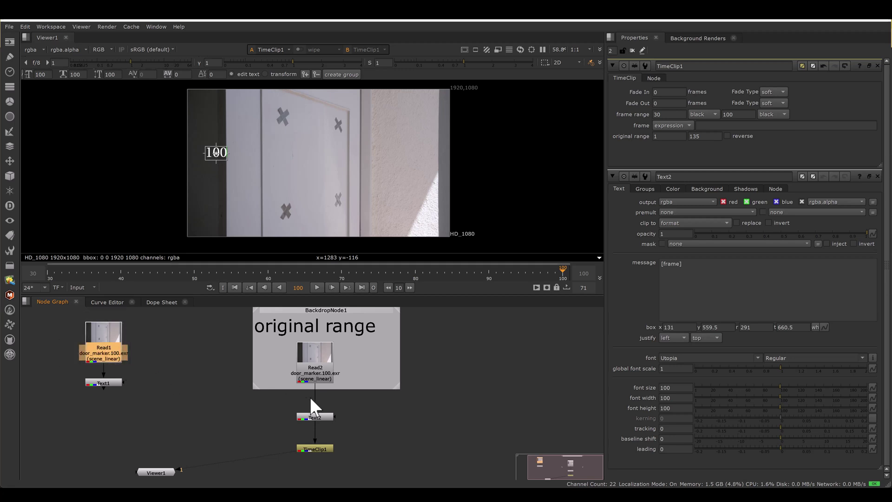
pyautogui.moveTo(259, 431); pyautogui.dragTo(385, 462)
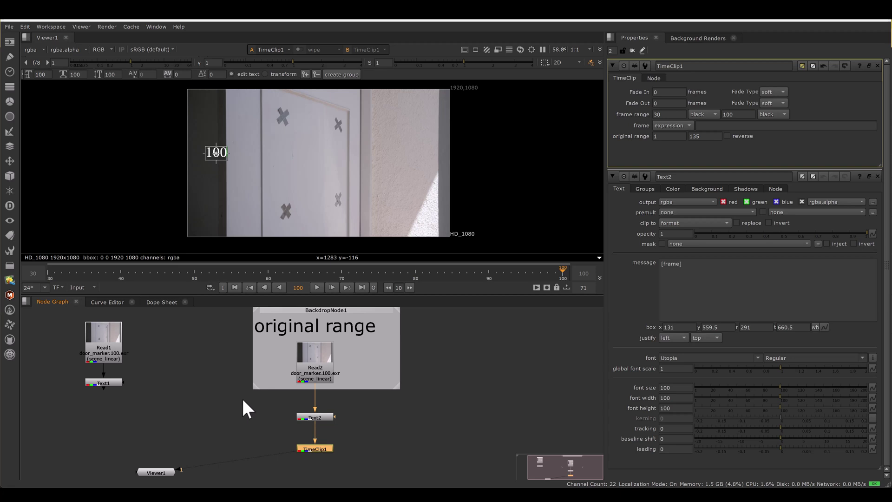
pyautogui.moveTo(239, 430); pyautogui.dragTo(365, 467)
pyautogui.doubleClick(103, 337)
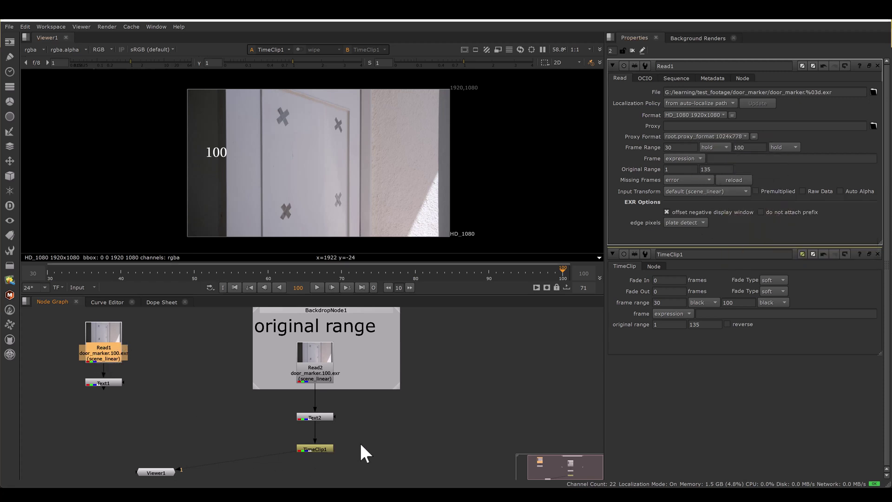
pyautogui.click(324, 451)
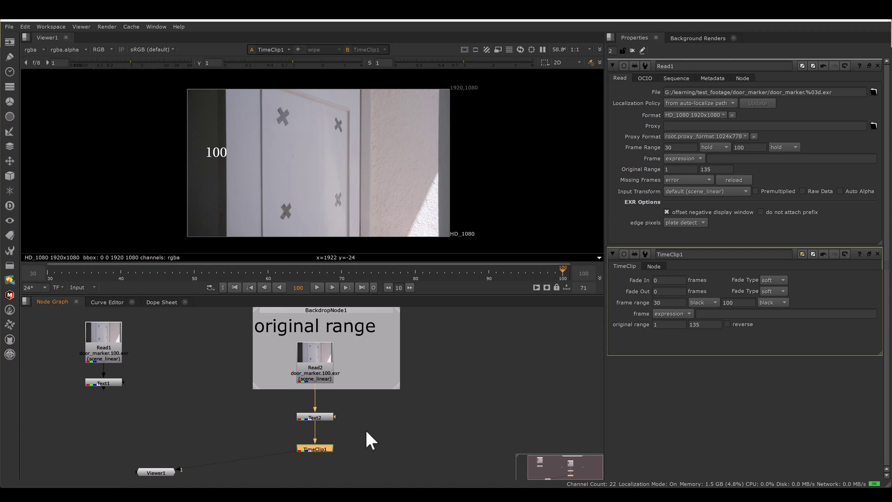
pyautogui.moveTo(370, 439); pyautogui.dragTo(456, 424, button='middle')
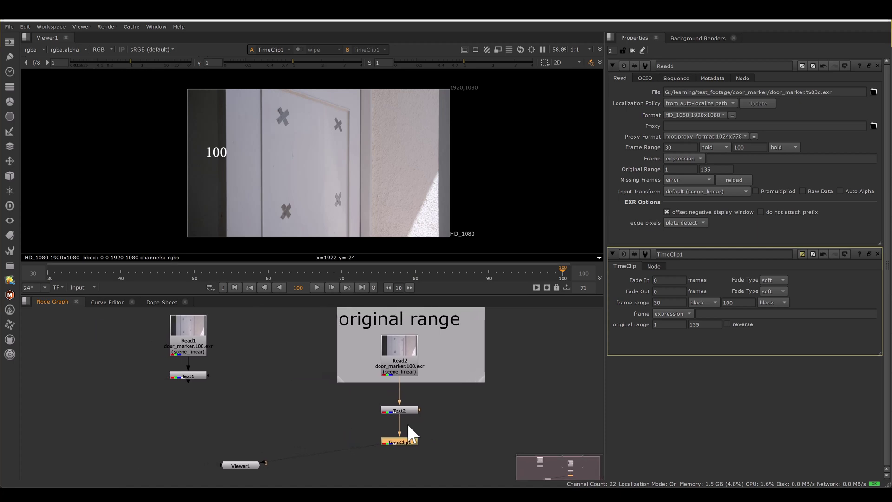
# View Read2 in the viewer with its properties open, and go to the first frame of its range.
pyautogui.moveTo(238, 426); pyautogui.dragTo(147, 425, button='middle')
pyautogui.click(339, 345)
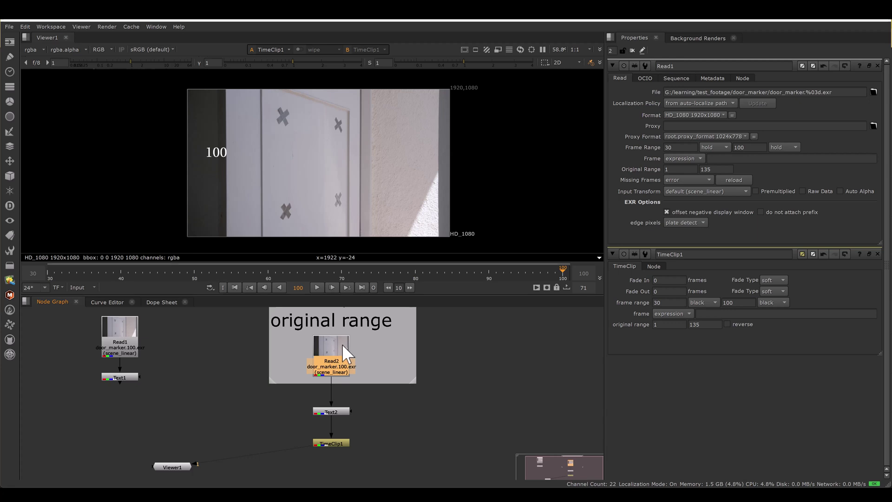
pyautogui.doubleClick(341, 345)
pyautogui.press('1')
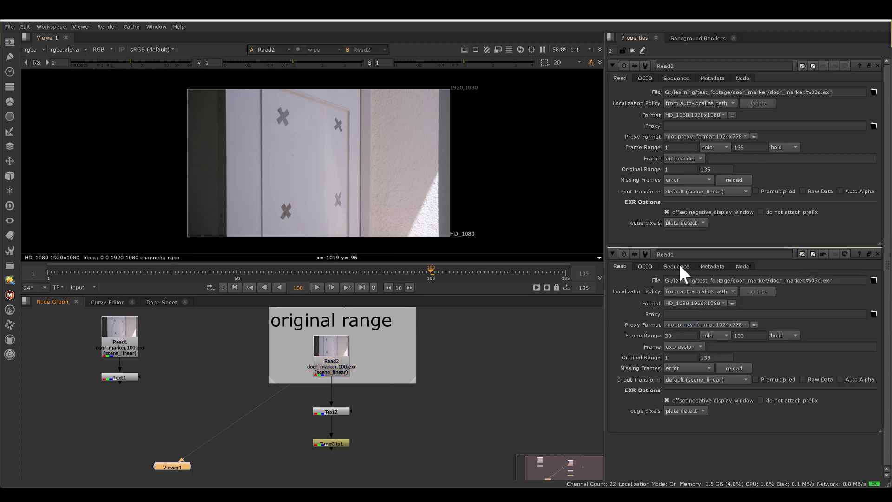
pyautogui.click(235, 287)
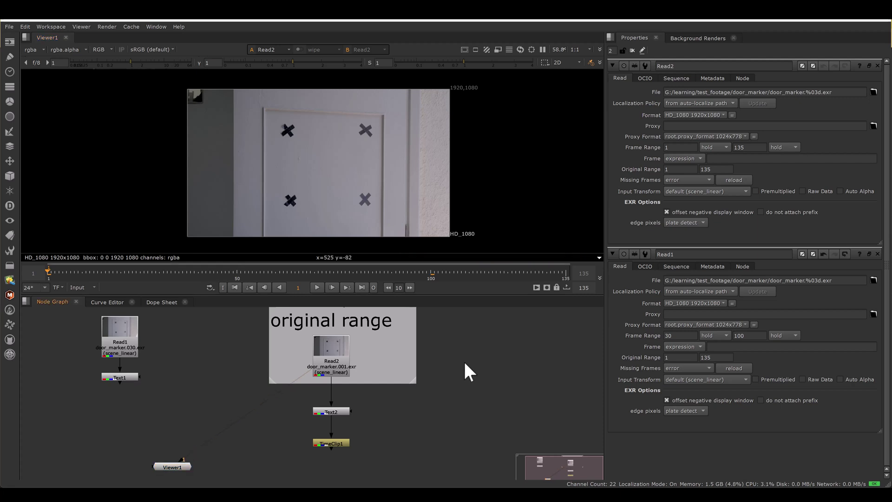
# Add a Roto node and draw a closed four-point Bezier shape around the door panel on frame 1.
pyautogui.press('o')
pyautogui.click(262, 106)
pyautogui.click(262, 237)
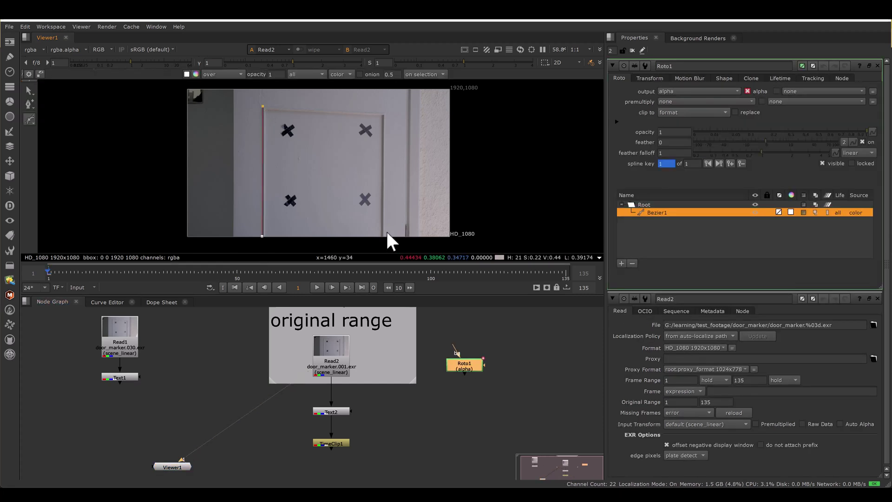
pyautogui.scroll(6, 388, 185)
pyautogui.click(469, 138)
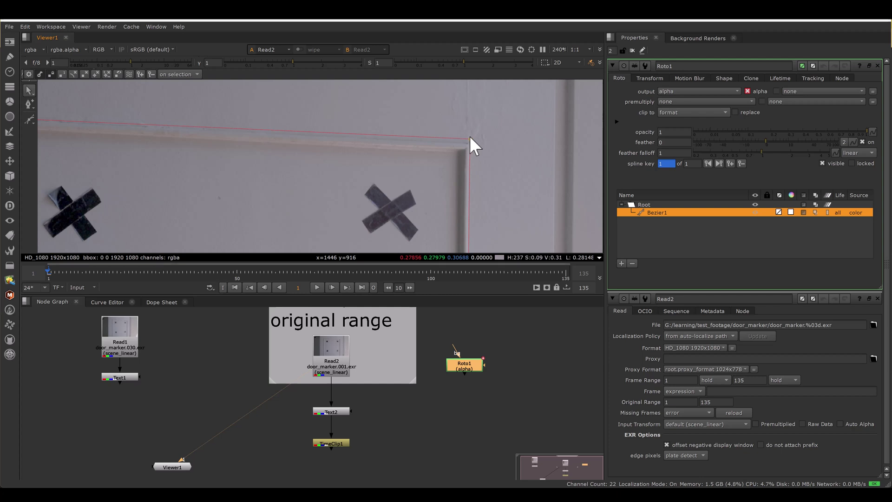
pyautogui.scroll(-5, 470, 141)
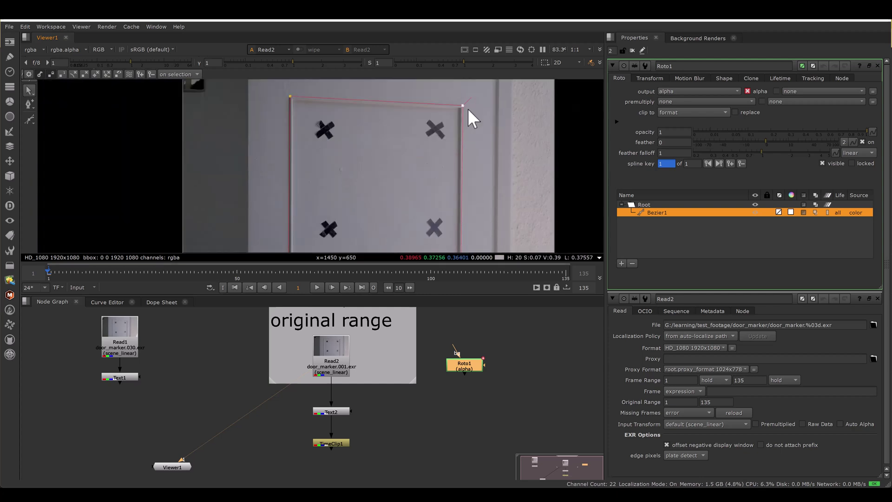
pyautogui.scroll(-2, 465, 246)
pyautogui.scroll(6, 472, 233)
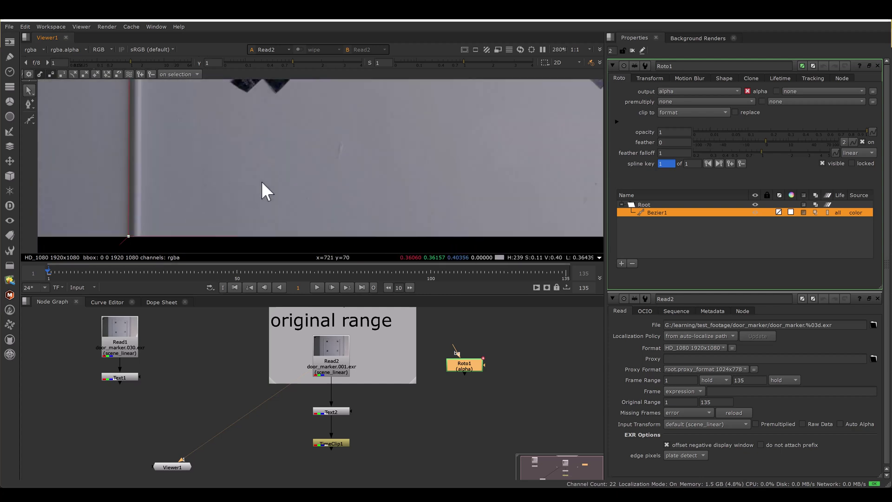
pyautogui.scroll(-5, 260, 191)
# Add a Grade node fed by Read2 and masked by Roto1, set its red gain to 2, and view it.
pyautogui.press('g')
pyautogui.moveTo(446, 393); pyautogui.dragTo(339, 371)
pyautogui.press('1')
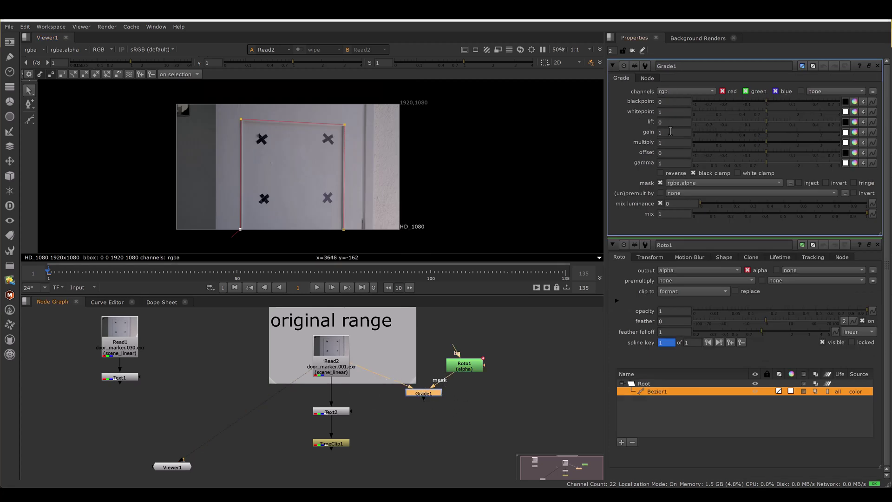
pyautogui.click(672, 132)
pyautogui.write('2')
pyautogui.press('Return')
pyautogui.press('Escape')
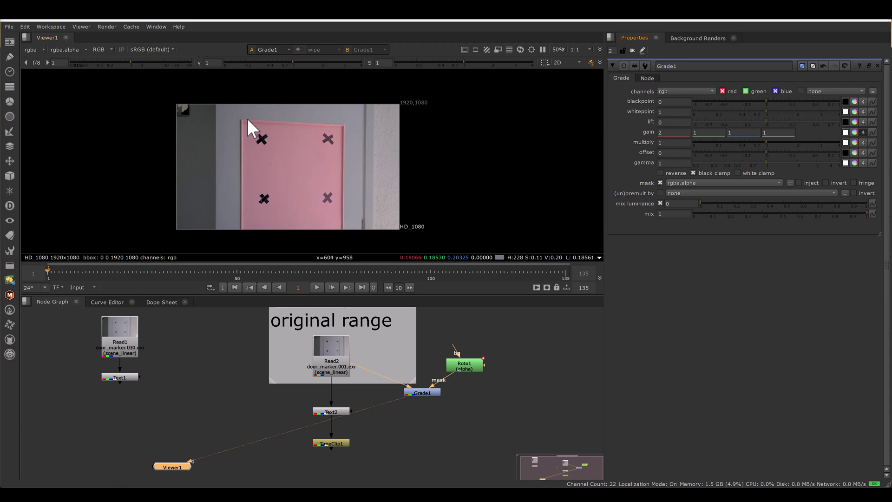
# View Read1, reconnect Grade1's input from Read2 to Read1, and view the masked grade on the trimmed clip.
pyautogui.doubleClick(137, 331)
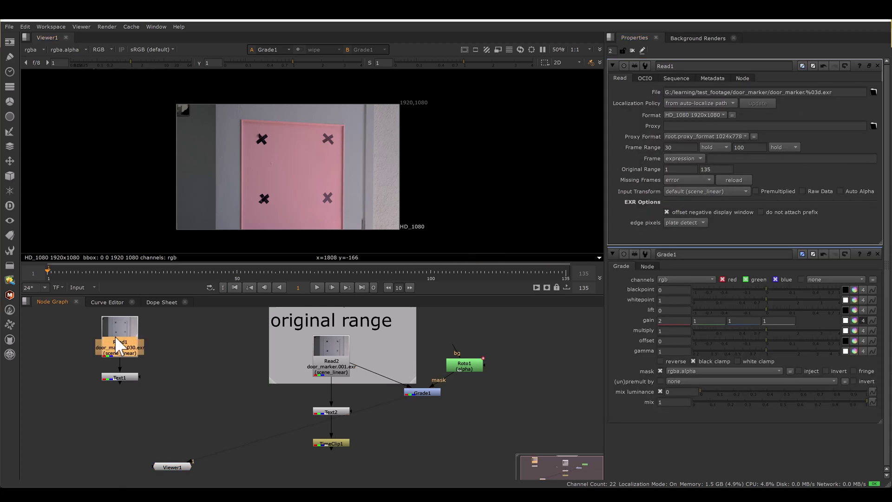
pyautogui.press('1')
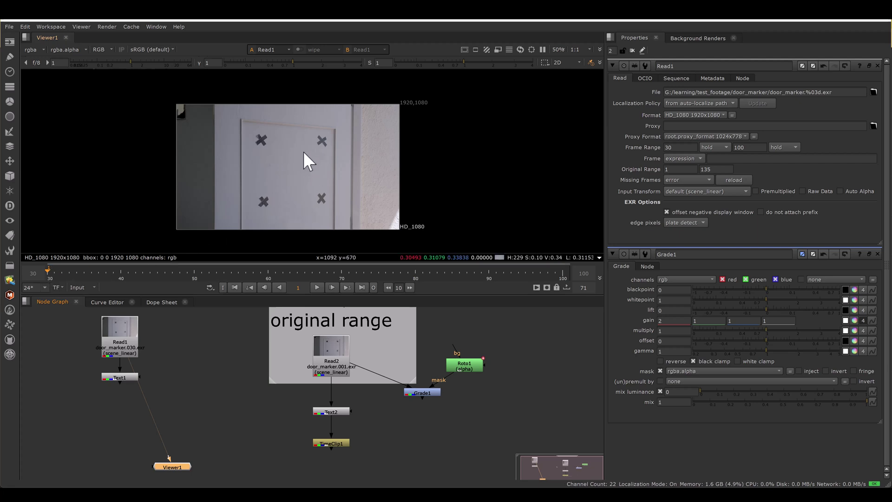
pyautogui.moveTo(364, 353); pyautogui.dragTo(491, 402)
pyautogui.moveTo(428, 390); pyautogui.dragTo(442, 413)
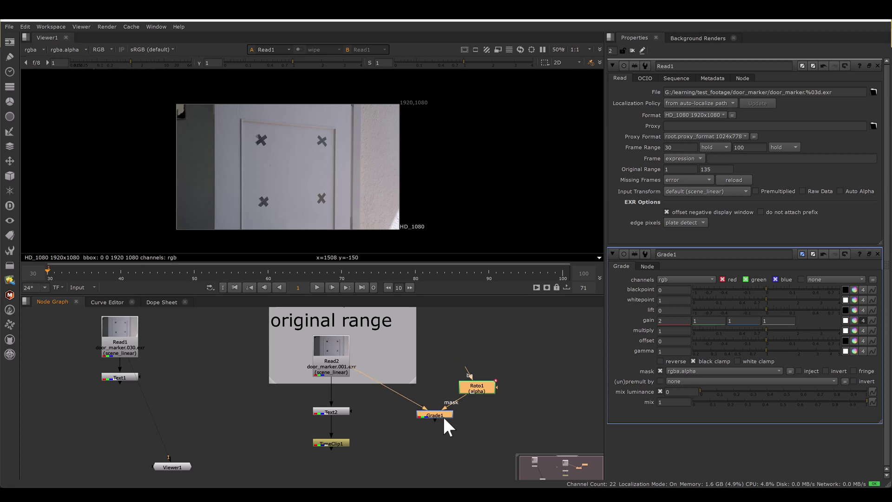
pyautogui.moveTo(356, 372); pyautogui.dragTo(120, 342)
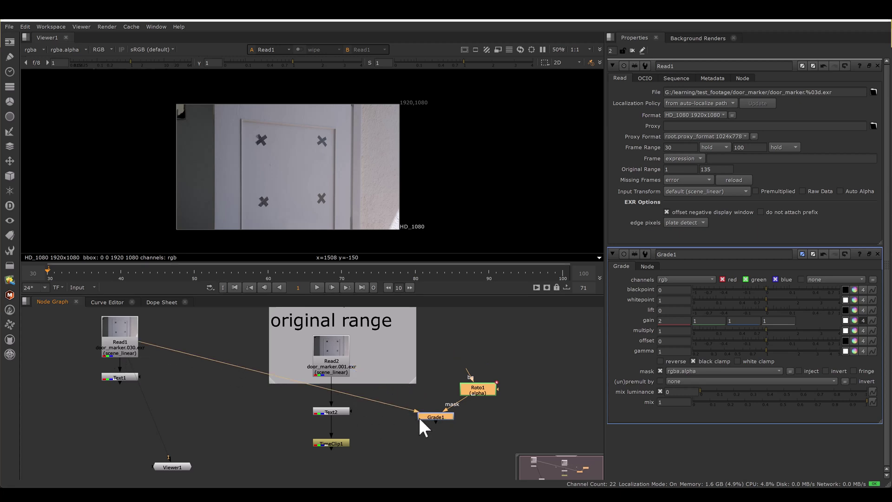
pyautogui.doubleClick(430, 416)
pyautogui.press('1')
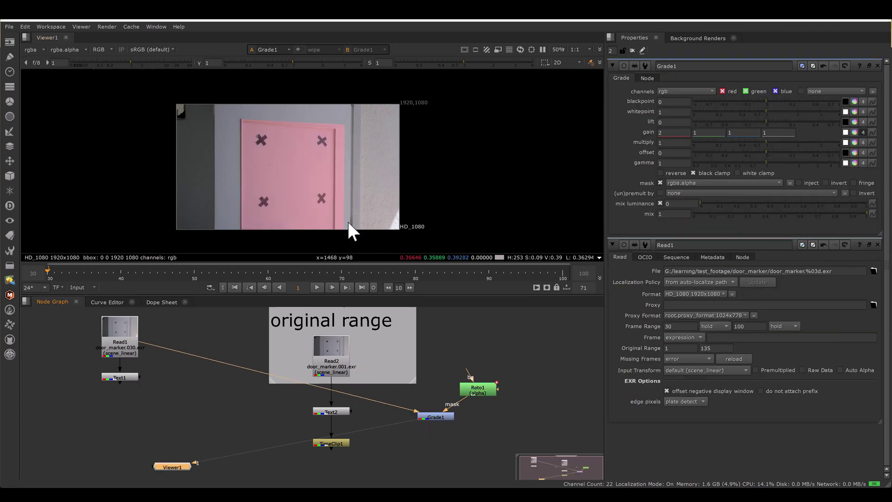
# View Text1 in the viewer at frame 1 and review Read1's frame range settings.
pyautogui.doubleClick(111, 376)
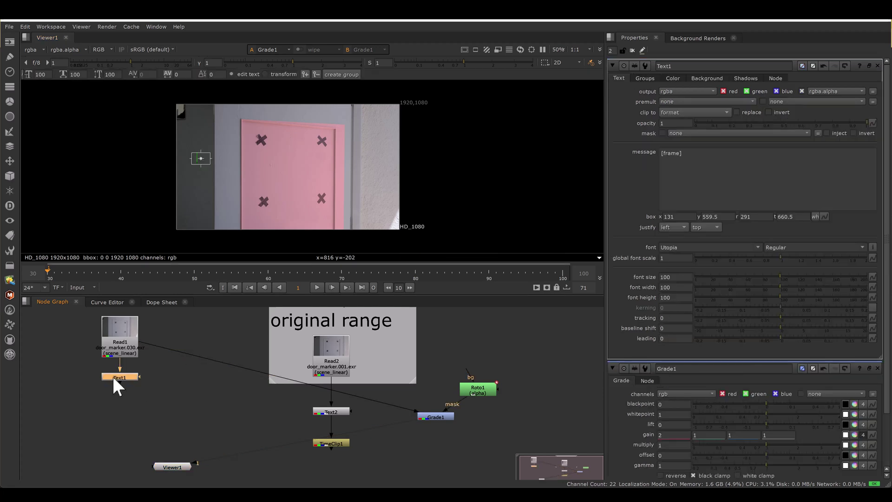
pyautogui.press('1')
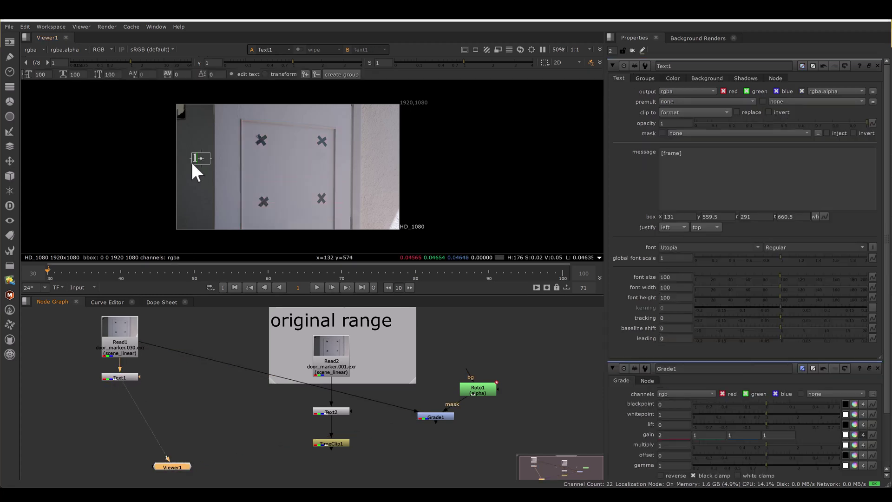
pyautogui.doubleClick(122, 345)
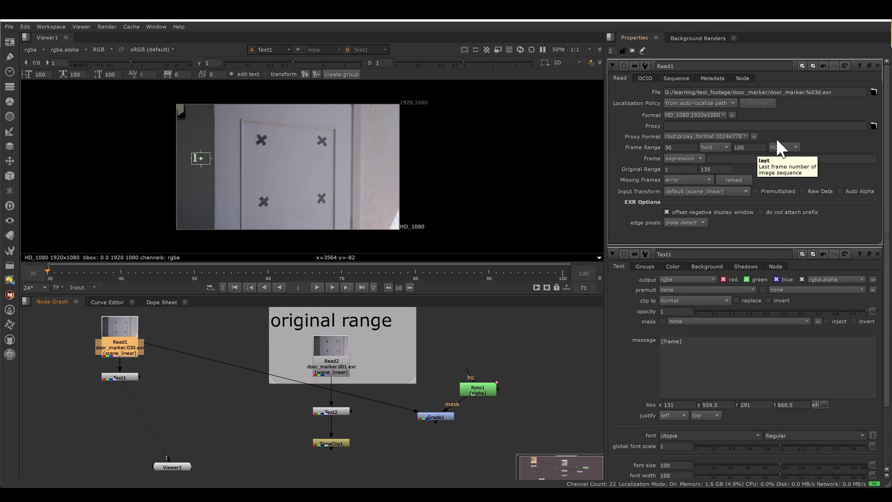
pyautogui.click(125, 377)
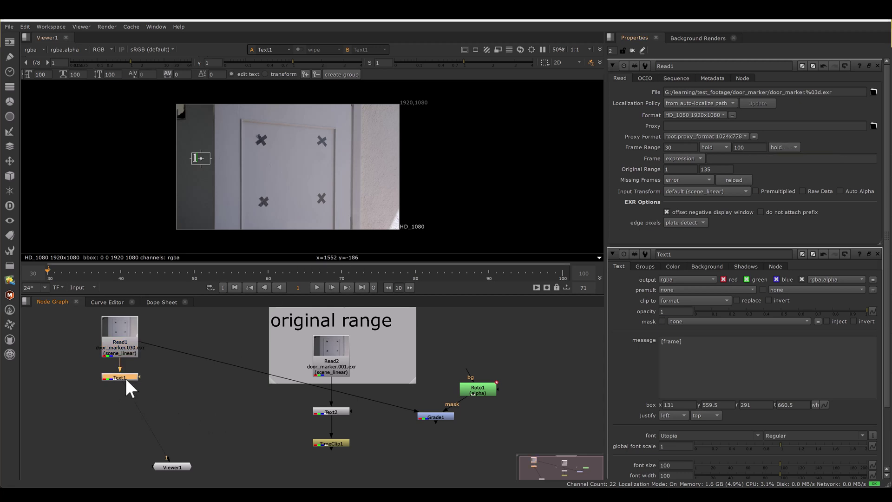
# View the masked Grade1, switch to Text1, and go to the first frame of the trimmed clip.
pyautogui.click(449, 413)
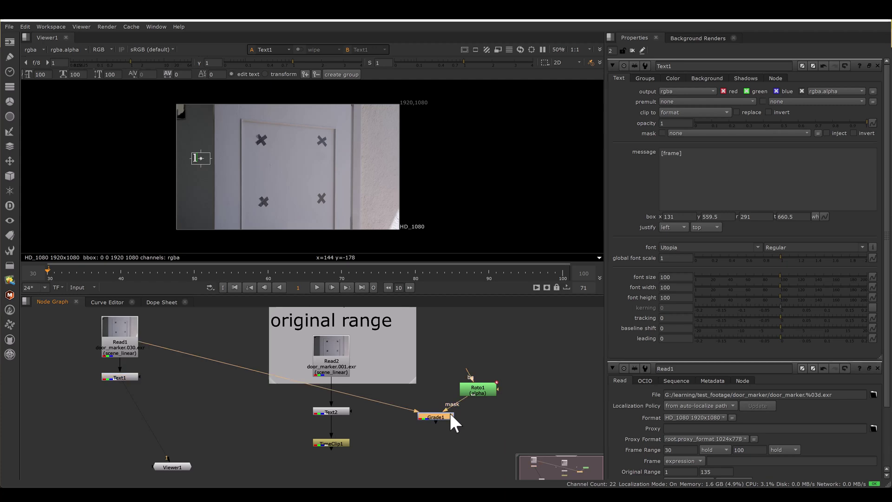
pyautogui.press('1')
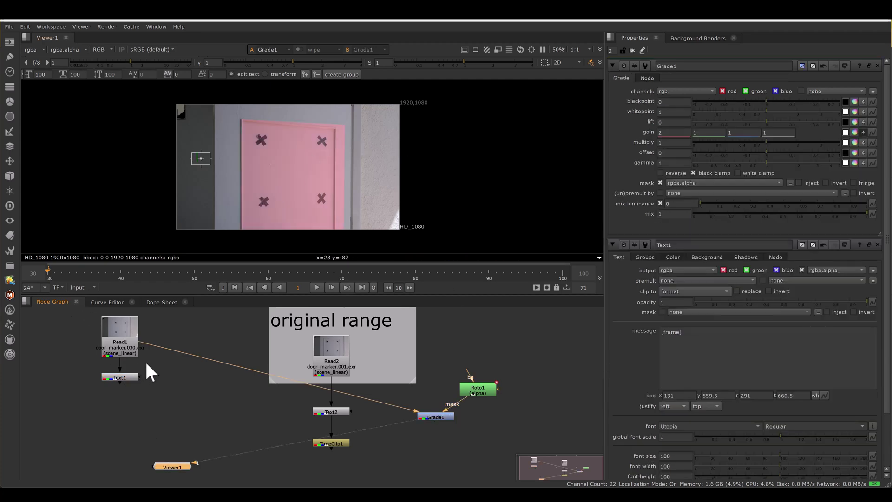
pyautogui.click(235, 287)
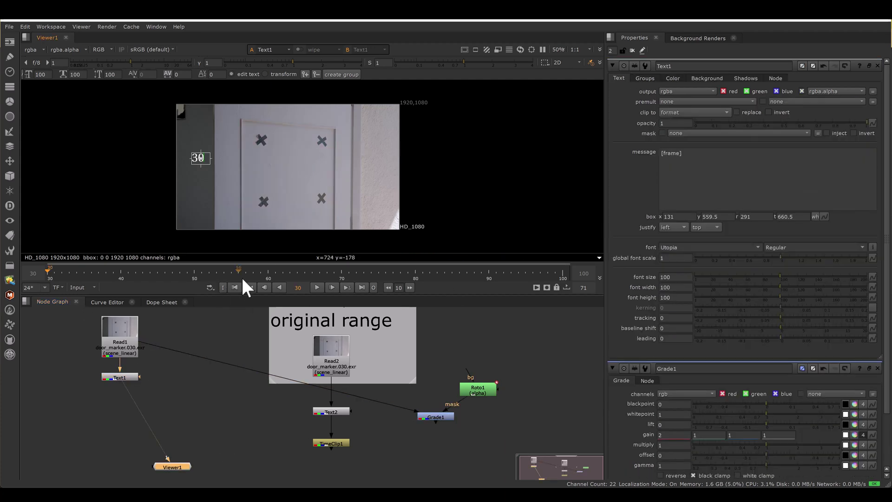
# View Read2, switch to TimeClip1 at frame 1, and go to the first frame of its range.
pyautogui.click(334, 359)
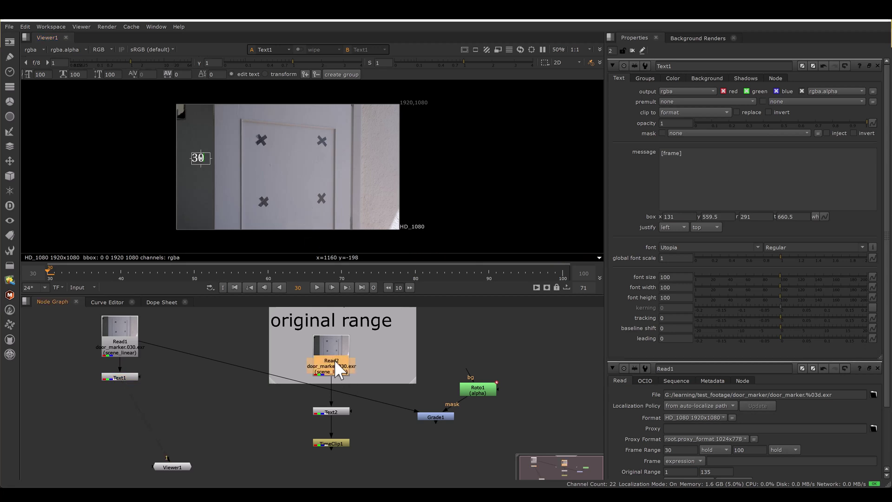
pyautogui.press('1')
pyautogui.press('Home')
pyautogui.click(335, 441)
pyautogui.press('1')
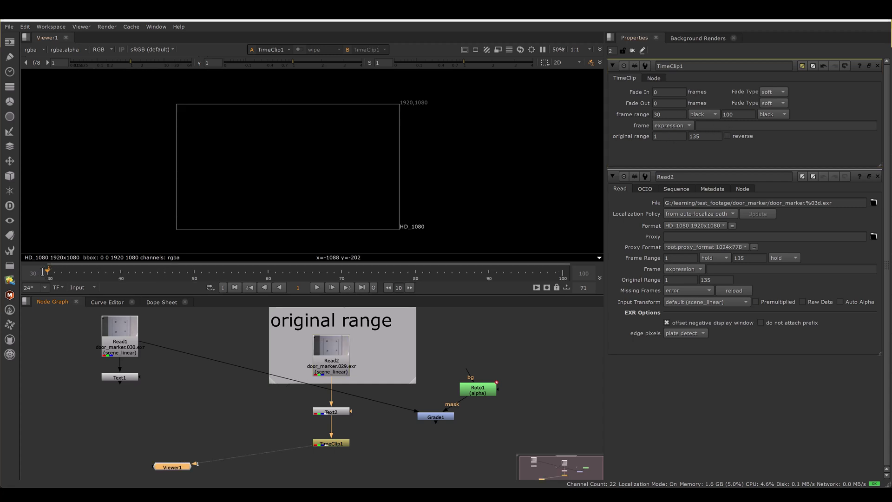
pyautogui.click(235, 287)
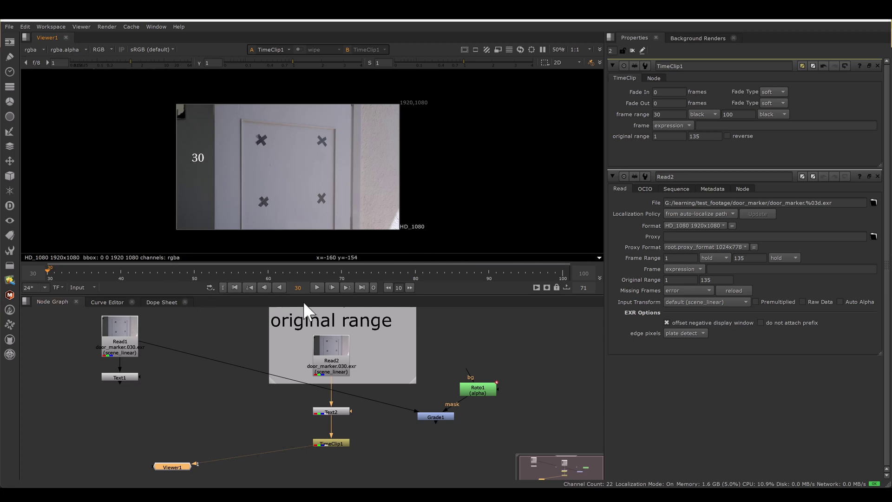
# View Read2 at frame 29 and compare it with TimeClip1 on the same frame.
pyautogui.hotkey('ctrl', 'z')
pyautogui.click(155, 269)
pyautogui.click(329, 439)
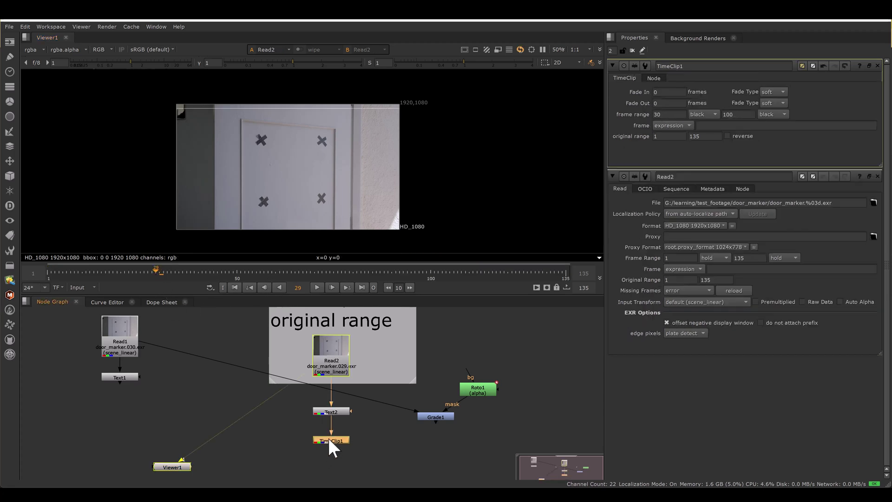
pyautogui.press('1')
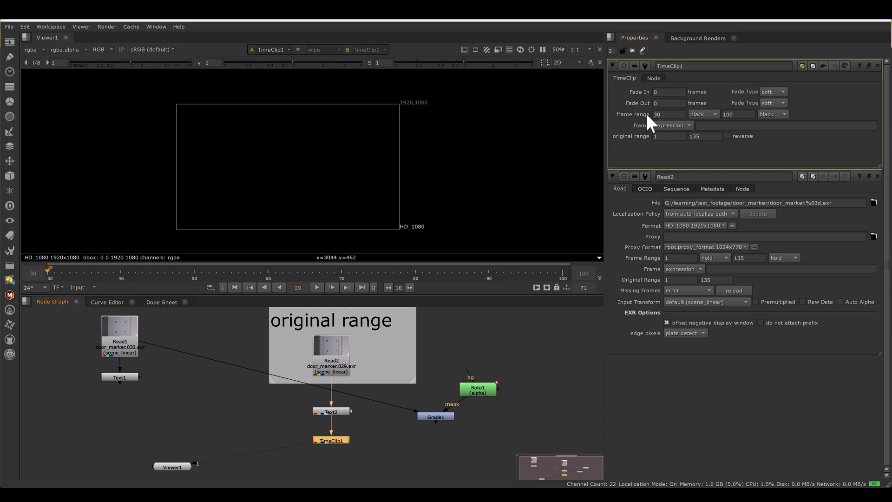
# Compare the frame range and original range settings of Read1, Read2 and TimeClip1.
pyautogui.doubleClick(149, 333)
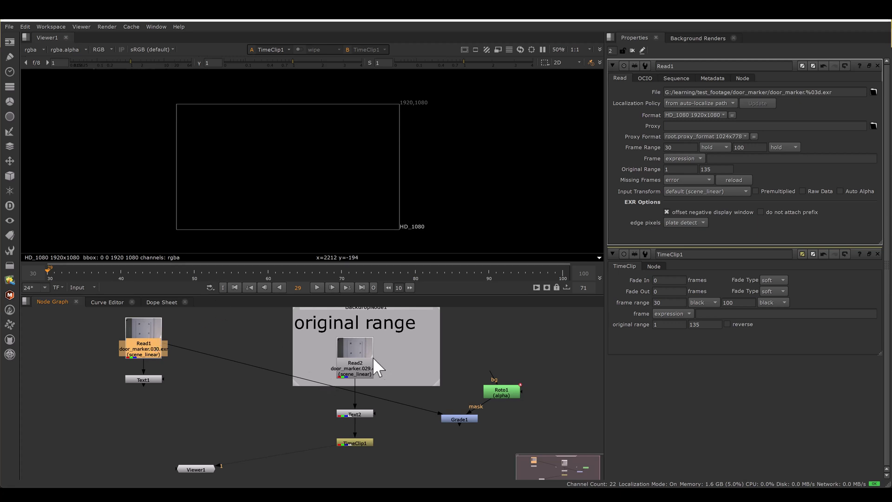
pyautogui.doubleClick(356, 442)
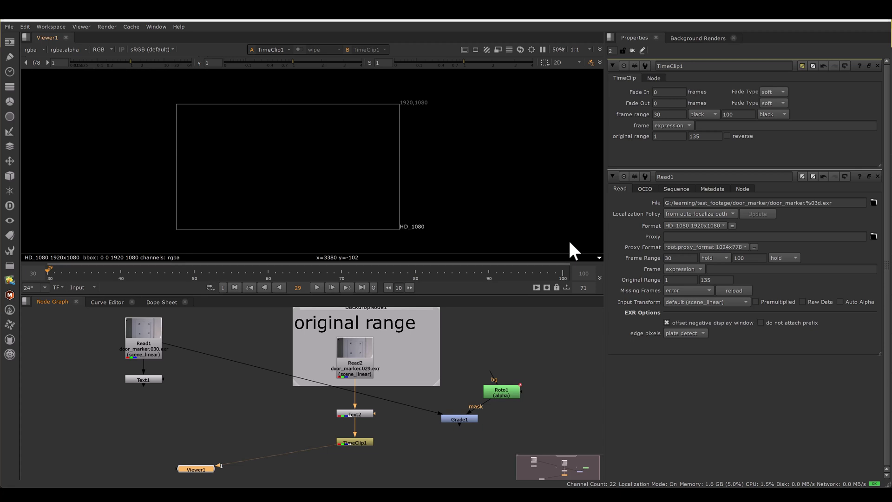
pyautogui.doubleClick(356, 354)
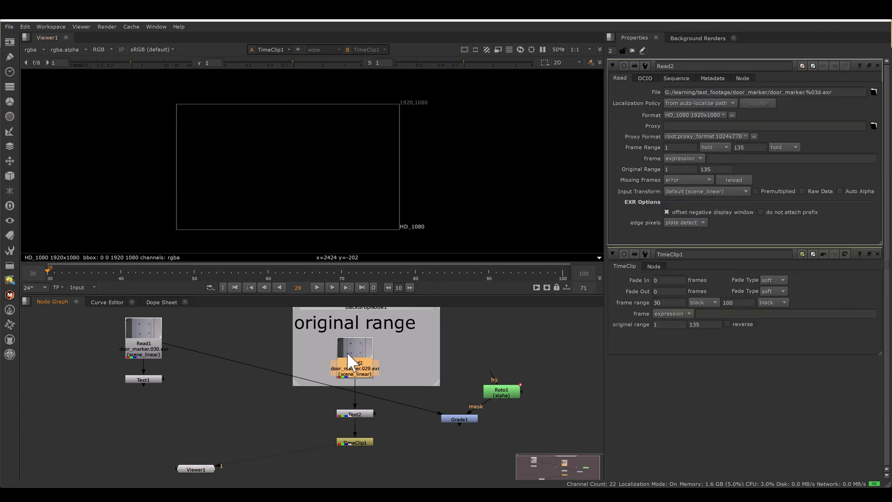
pyautogui.moveTo(715, 170); pyautogui.dragTo(700, 172)
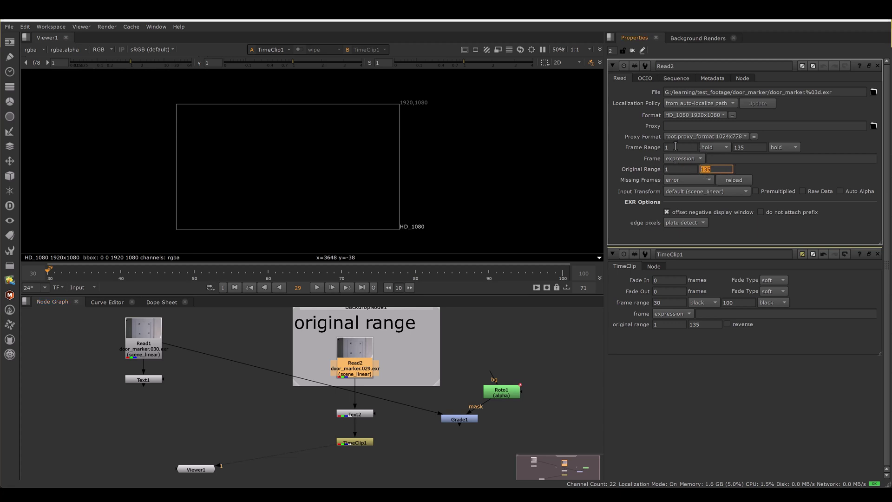
pyautogui.doubleClick(344, 444)
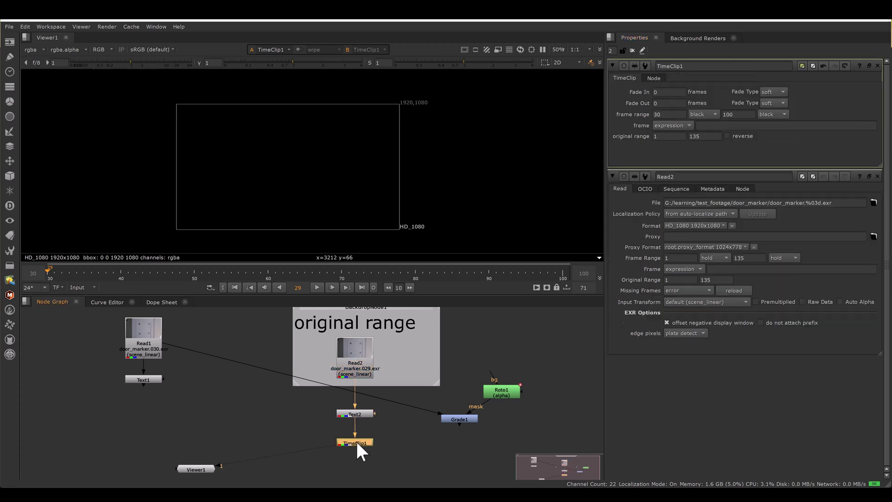
pyautogui.click(672, 114)
pyautogui.press('Tab')
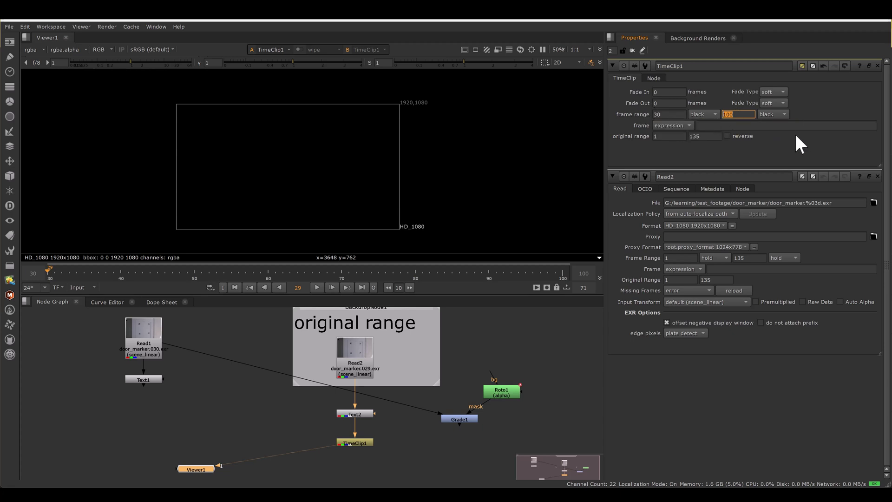
# Add a FrameRange node beside TimeClip1, connect its input to Text2, and view Text2.
pyautogui.moveTo(403, 446); pyautogui.dragTo(416, 414, button='middle')
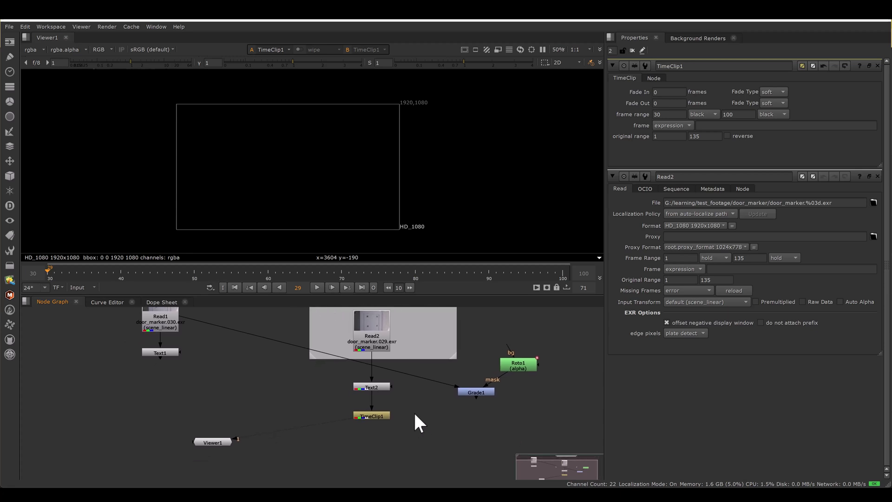
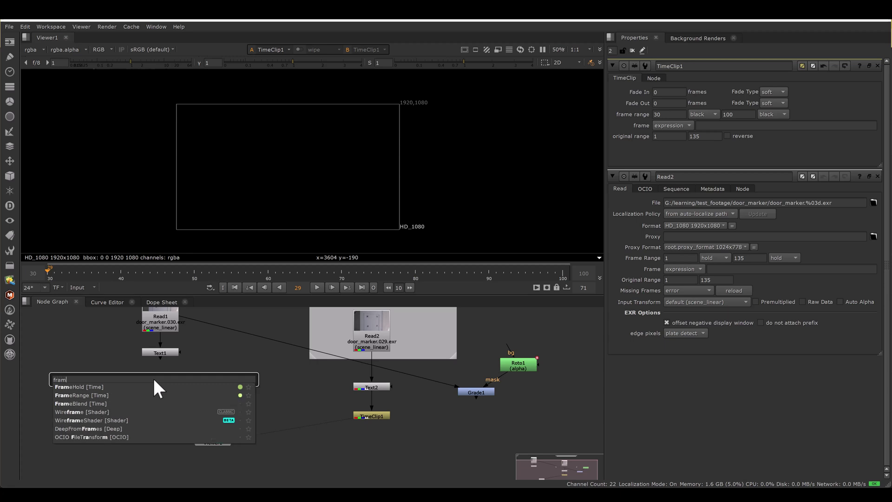
pyautogui.press('Return')
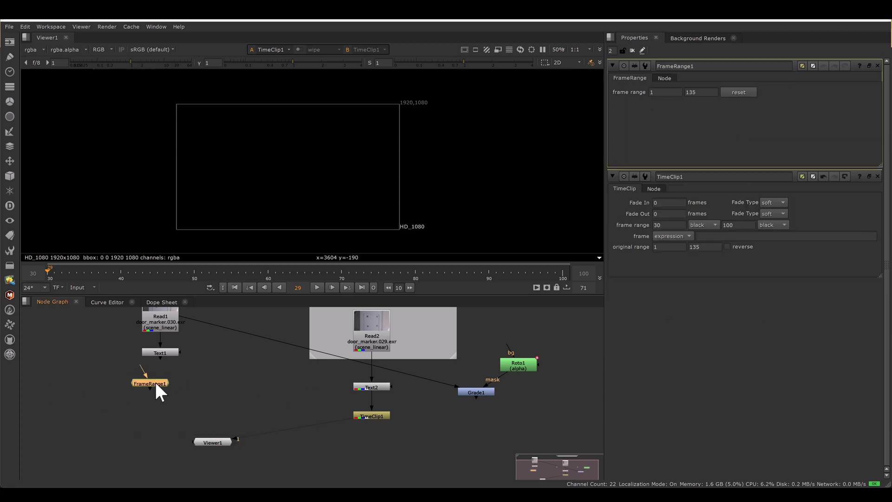
pyautogui.moveTo(156, 384); pyautogui.dragTo(269, 407)
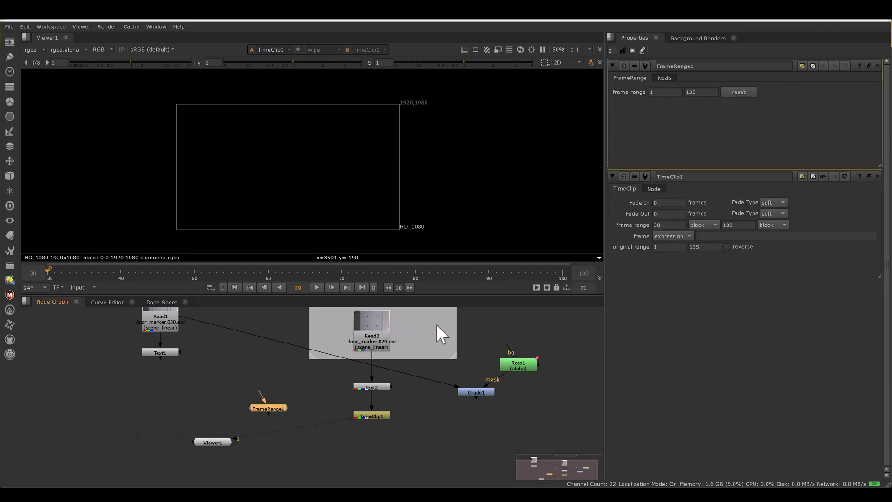
pyautogui.moveTo(439, 325); pyautogui.dragTo(430, 373, button='middle')
pyautogui.moveTo(275, 442); pyautogui.dragTo(370, 426)
pyautogui.doubleClick(370, 433)
pyautogui.press('1')
pyautogui.moveTo(258, 470); pyautogui.dragTo(299, 438, button='middle')
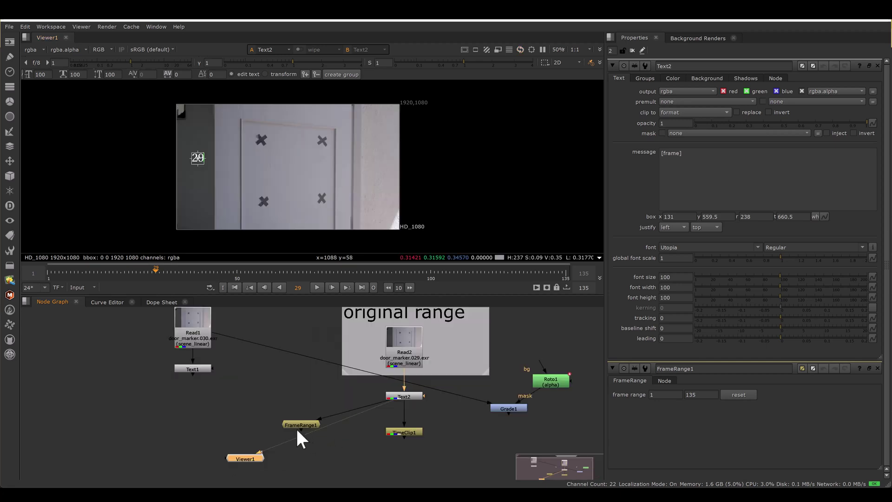
# View FrameRange1 and set its frame range to 30–100.
pyautogui.doubleClick(294, 423)
pyautogui.press('1')
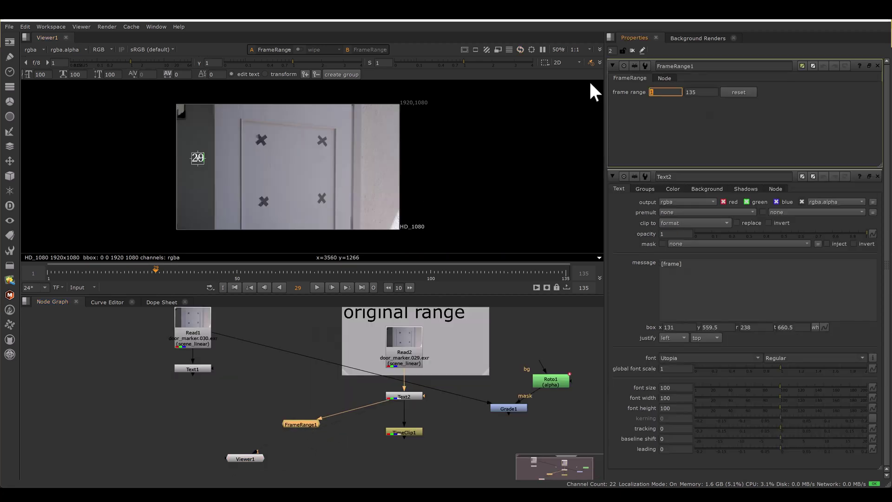
pyautogui.write('30')
pyautogui.click(697, 92)
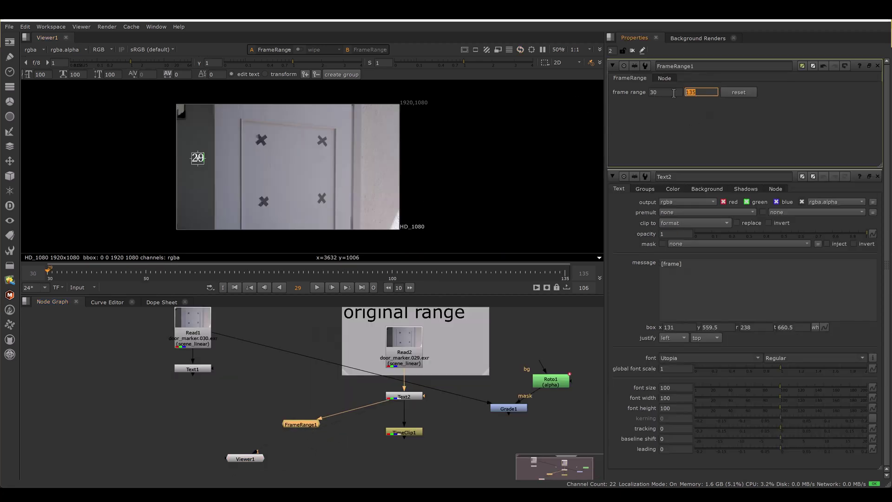
pyautogui.write('100')
pyautogui.press('Return')
# Compare the frame range settings of Read1, TimeClip1 and FrameRange1.
pyautogui.doubleClick(207, 320)
pyautogui.doubleClick(411, 432)
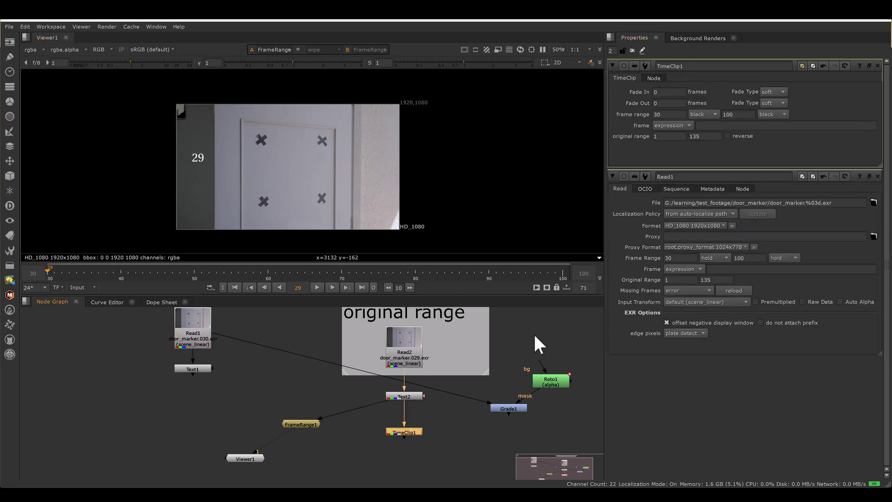
pyautogui.doubleClick(304, 426)
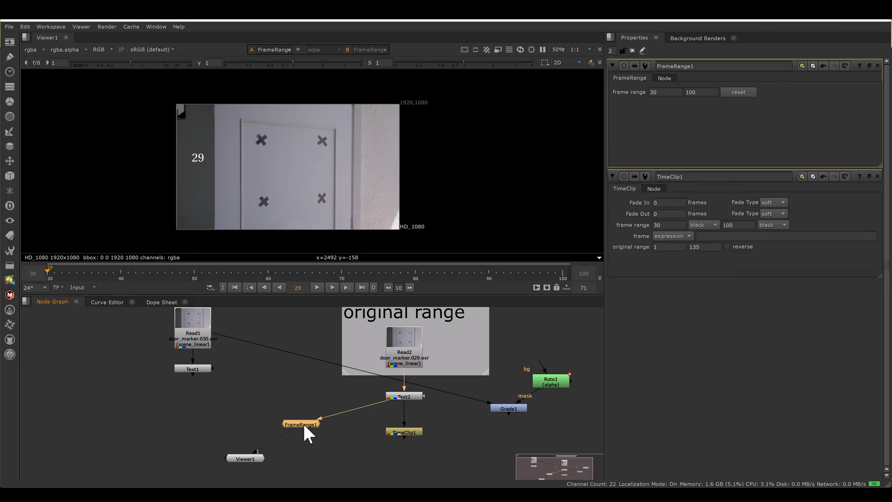
# View Read2 and examine its clip range in the Dope Sheet.
pyautogui.doubleClick(404, 342)
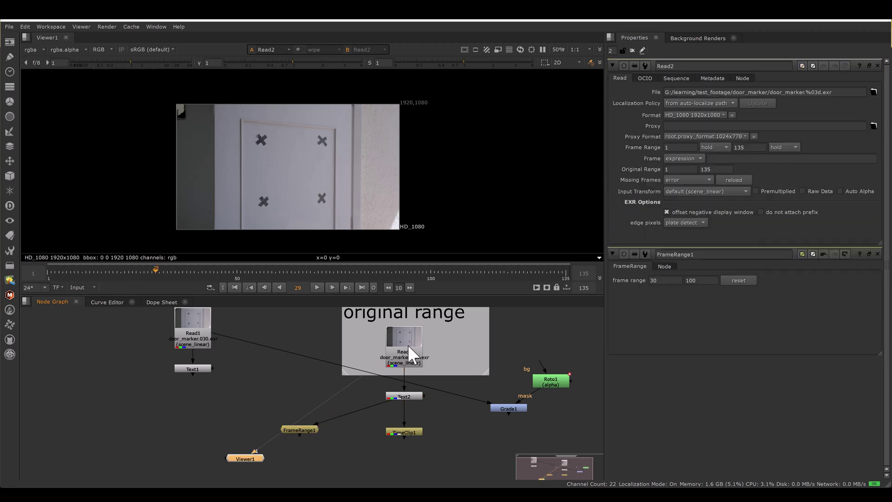
pyautogui.press('1')
pyautogui.click(162, 302)
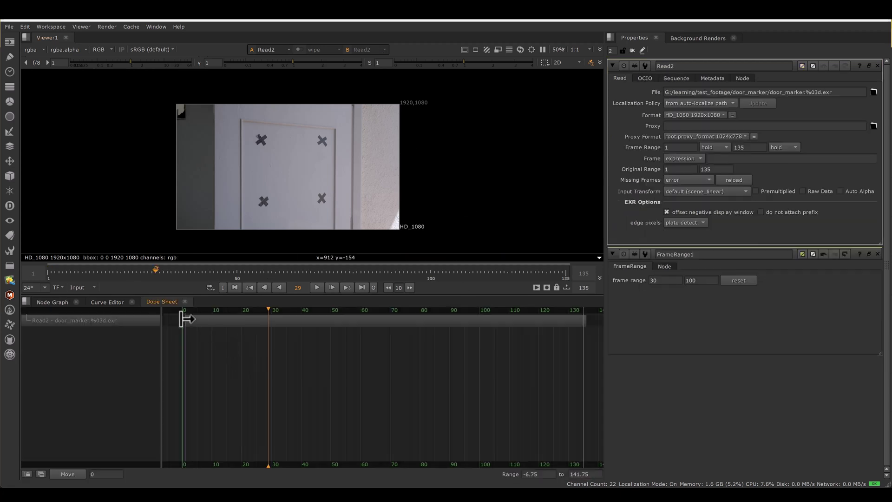
pyautogui.hotkey('ctrl', 'Tab')
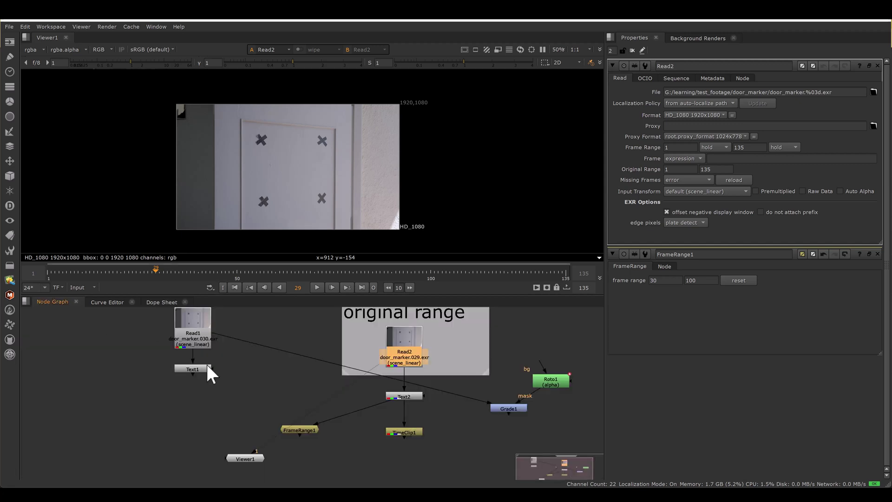
# View Read1 and examine its trimmed clip range in the Dope Sheet.
pyautogui.doubleClick(194, 324)
pyautogui.press('1')
pyautogui.click(162, 303)
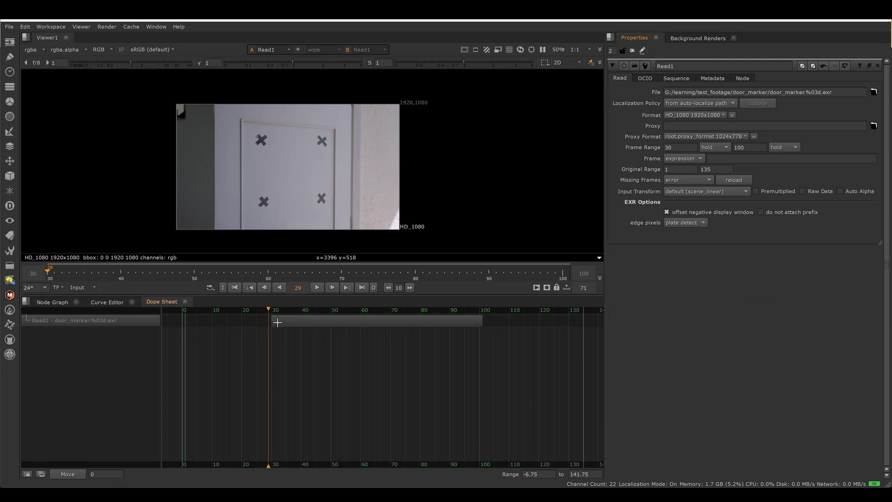
pyautogui.click(52, 302)
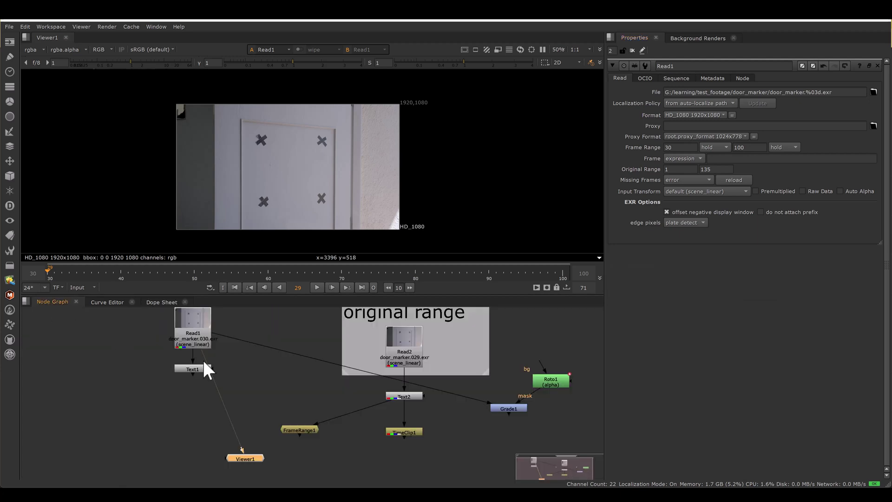
# View TimeClip1 and examine its range in the Dope Sheet.
pyautogui.doubleClick(407, 432)
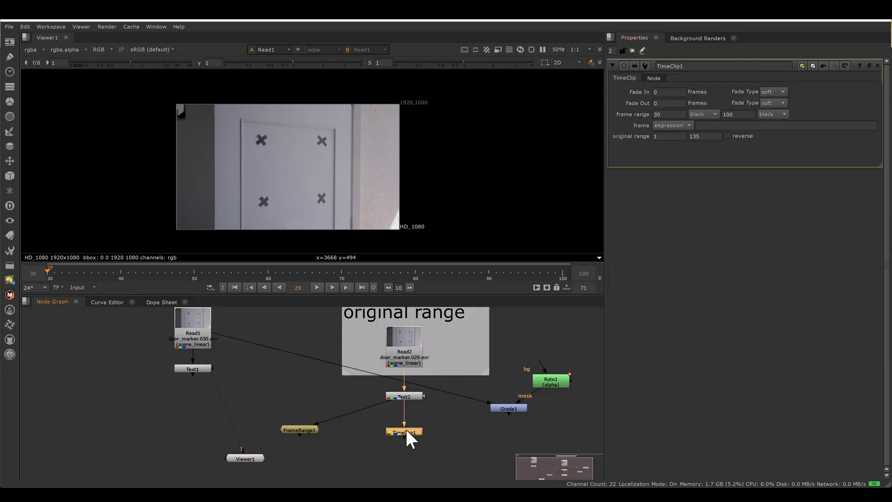
pyautogui.press('1')
pyautogui.click(162, 302)
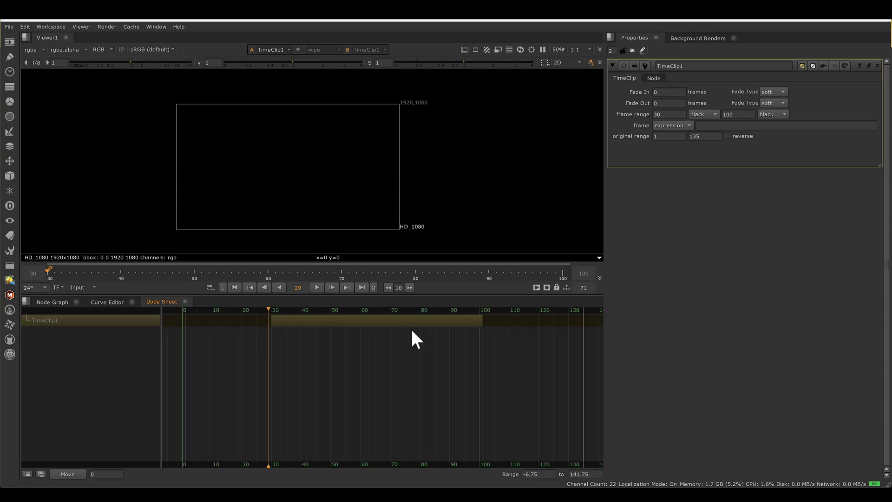
pyautogui.click(52, 302)
# View FrameRange1, review its frame range setting, and examine its range in the Dope Sheet.
pyautogui.moveTo(404, 401); pyautogui.dragTo(302, 428)
pyautogui.doubleClick(302, 430)
pyautogui.press('1')
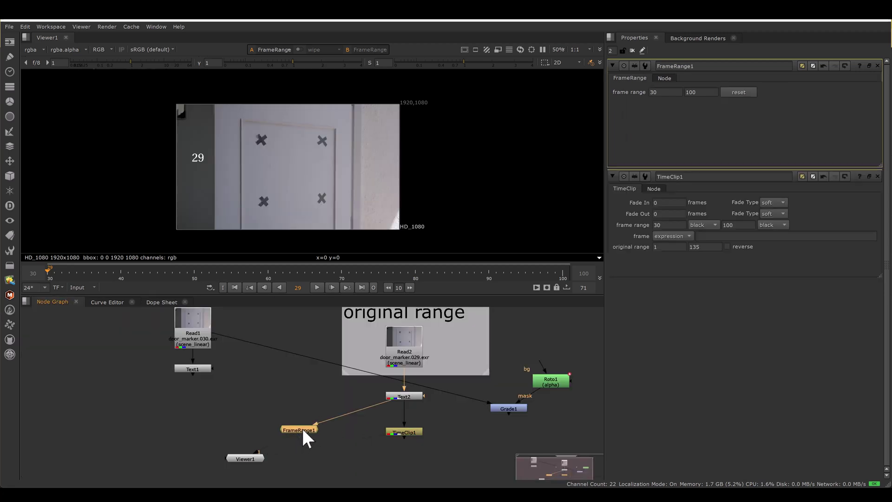
pyautogui.doubleClick(666, 92)
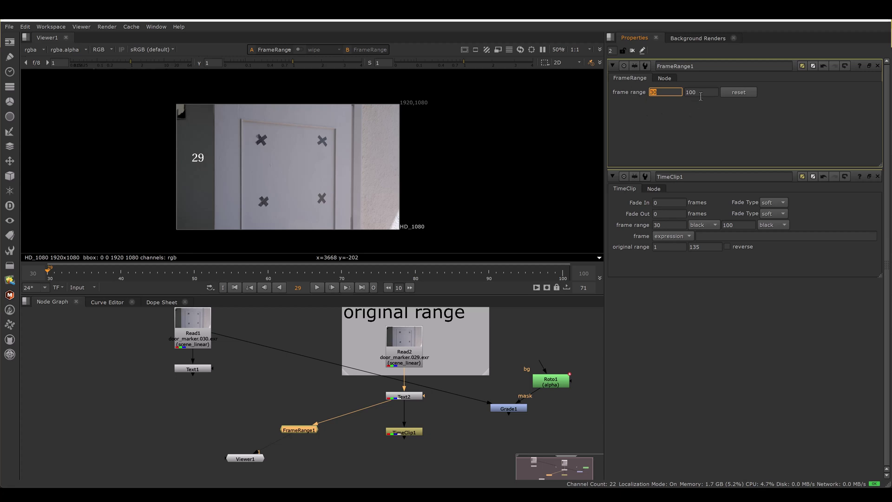
pyautogui.click(161, 302)
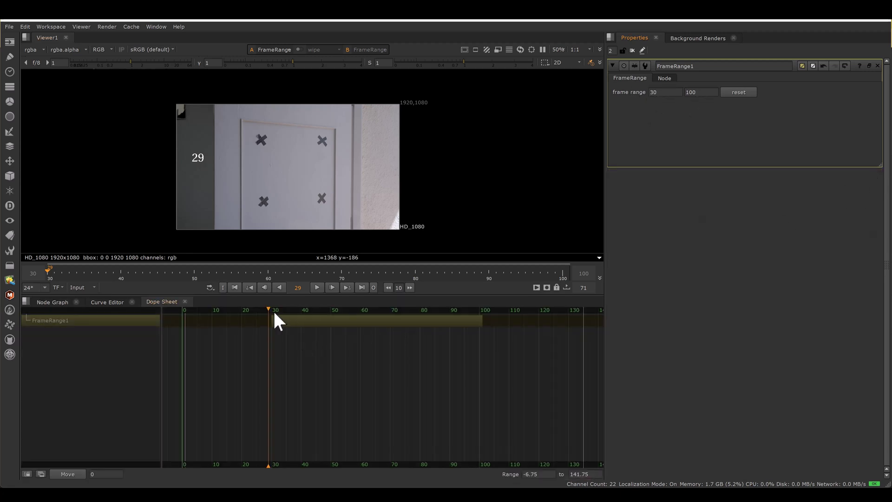
pyautogui.click(50, 302)
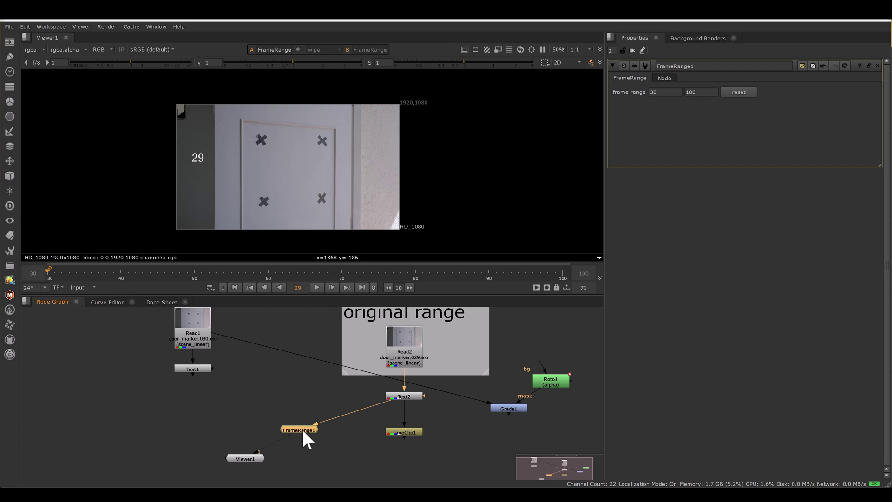
# Add a FrameHold node below FrameRange1 and view its held frame.
pyautogui.press('Tab')
pyautogui.write('frame')
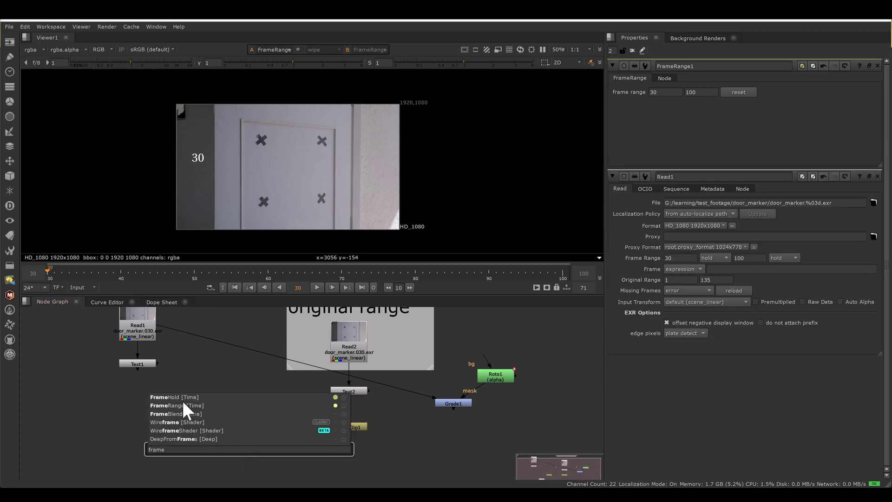
pyautogui.press('Return')
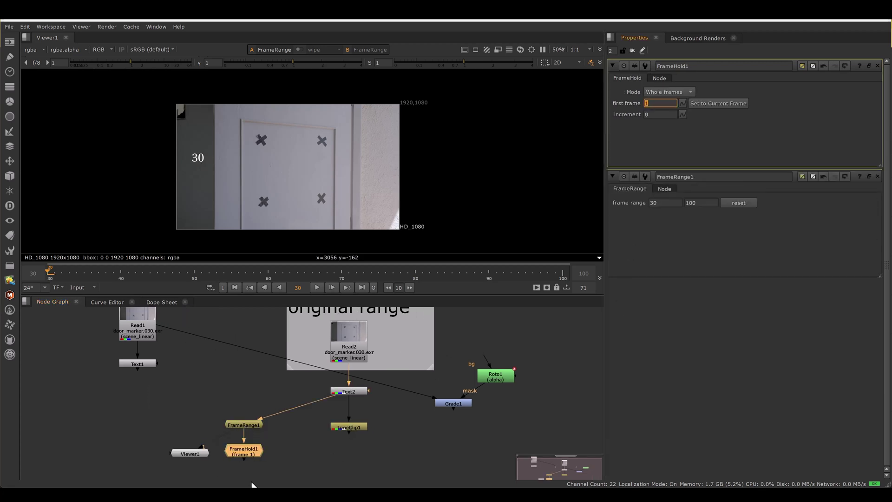
pyautogui.moveTo(252, 486); pyautogui.dragTo(269, 415, button='middle')
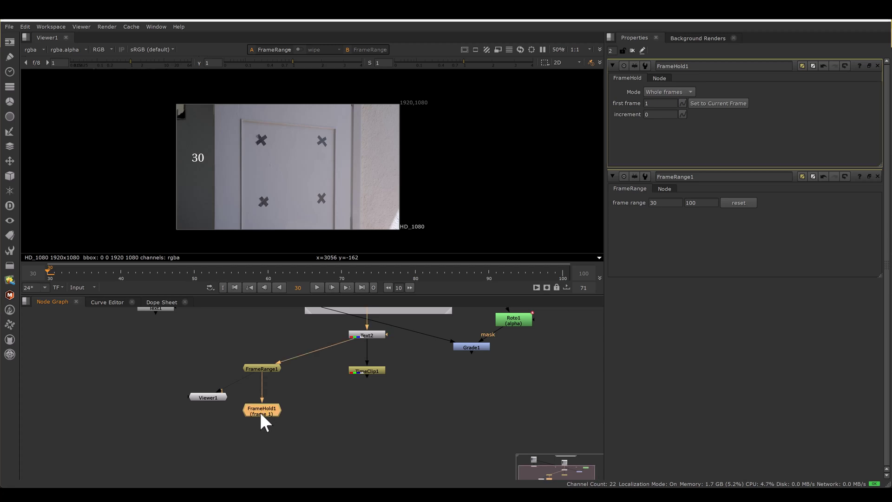
pyautogui.press('1')
pyautogui.scroll(3, 484, 389)
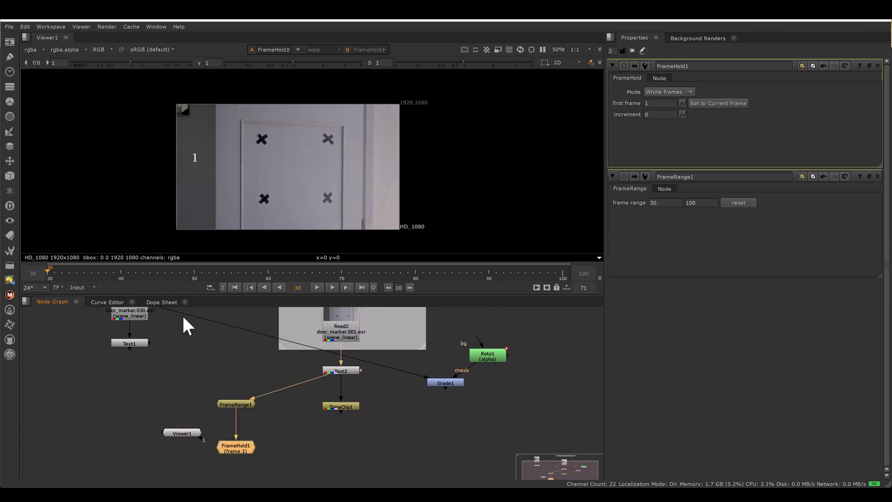
# Connect Grade1's main input to FrameHold1, reposition Grade1 and Roto1 slightly lower in the graph, and view the Grade1 result.
pyautogui.scroll(-1, 223, 359)
pyautogui.moveTo(223, 365); pyautogui.dragTo(213, 454)
pyautogui.click(378, 404)
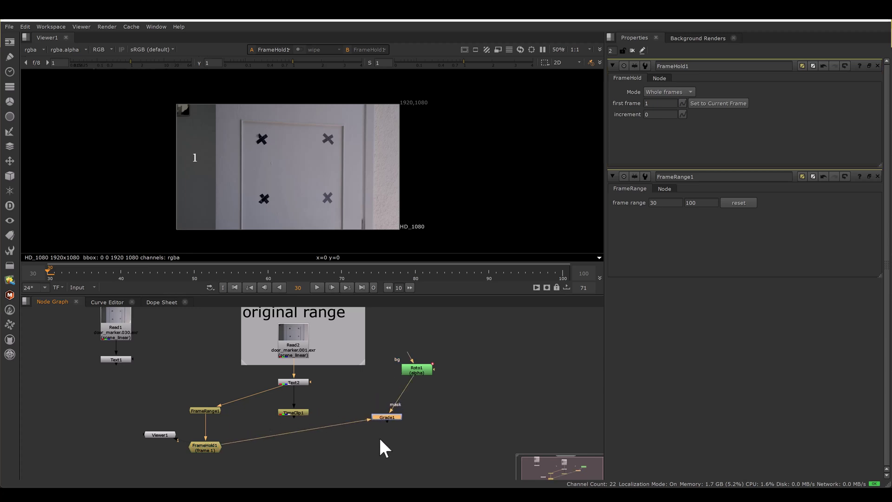
pyautogui.moveTo(386, 404); pyautogui.dragTo(384, 431)
pyautogui.press('1')
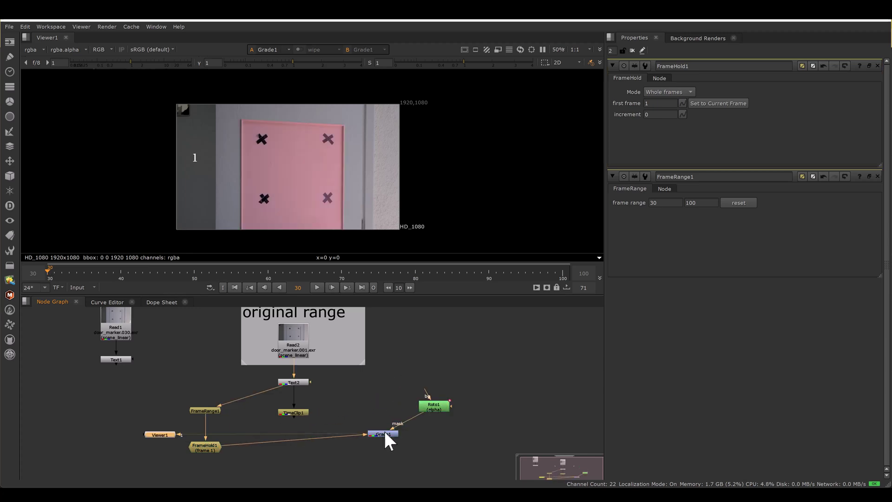
# Review FrameRange1's settings, and switch FrameHold1's input to TimeClip1 to compare the held frame with TimeClip1's range settings.
pyautogui.doubleClick(206, 410)
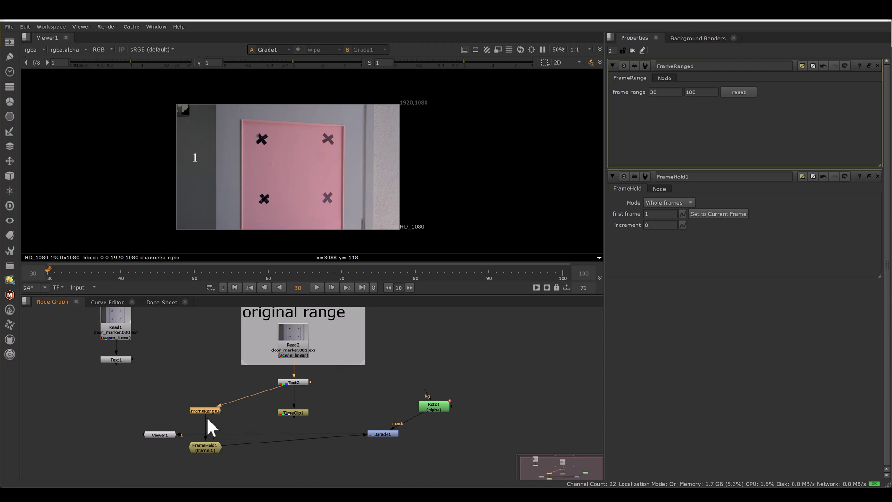
pyautogui.moveTo(284, 421); pyautogui.dragTo(294, 413)
pyautogui.doubleClick(300, 412)
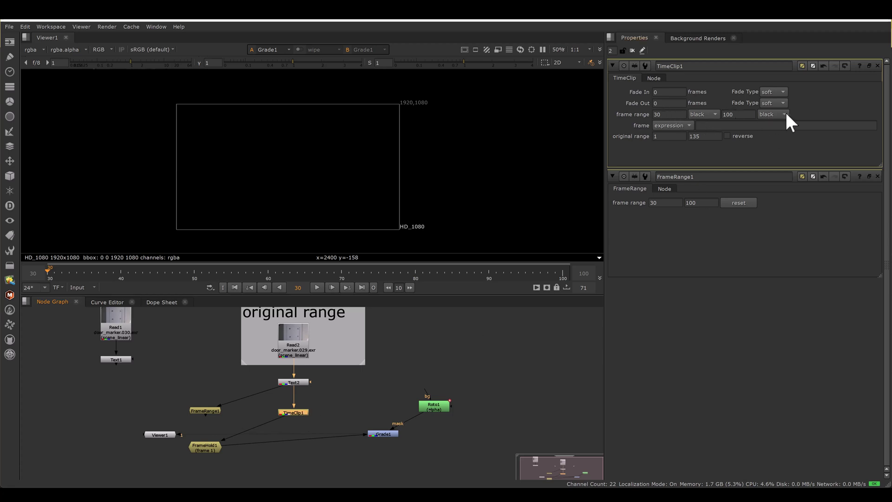
# Feed FrameHold1 from Read1 to compare the held frame with Read1's range settings, and restore its connection to FrameRange1.
pyautogui.moveTo(278, 420); pyautogui.dragTo(121, 328)
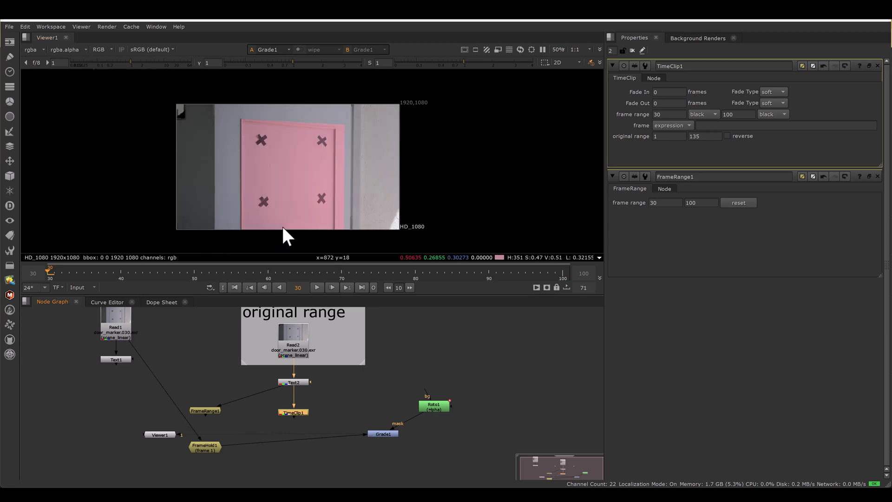
pyautogui.doubleClick(116, 329)
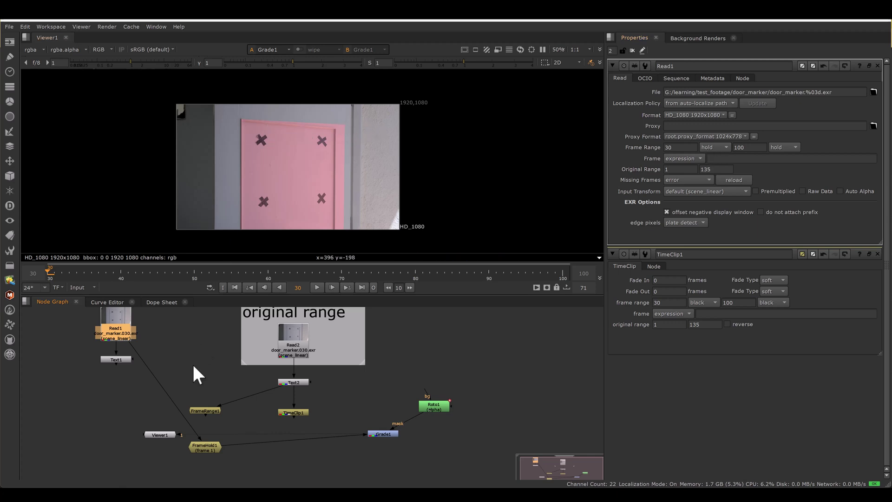
pyautogui.moveTo(129, 344); pyautogui.dragTo(208, 409)
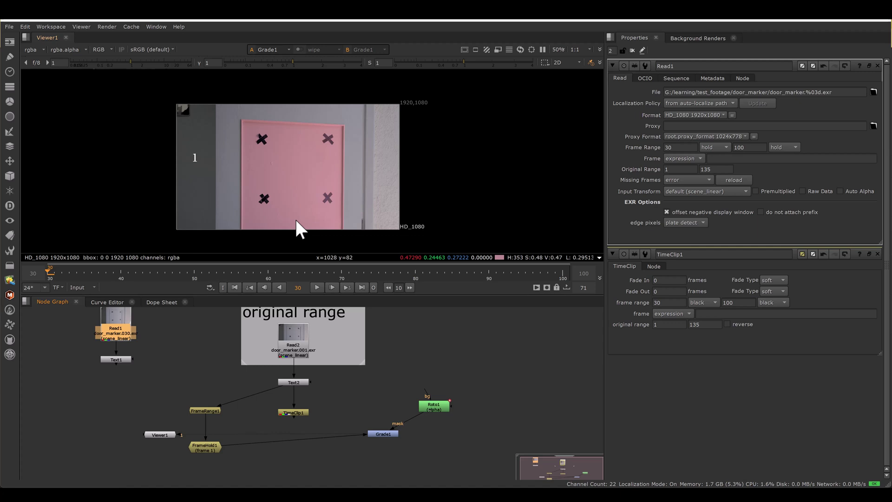
pyautogui.moveTo(177, 326); pyautogui.dragTo(197, 343, button='middle')
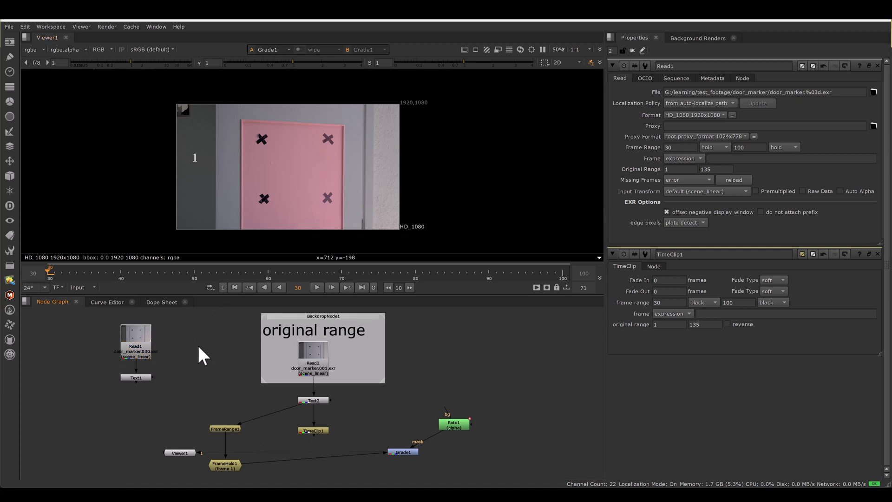